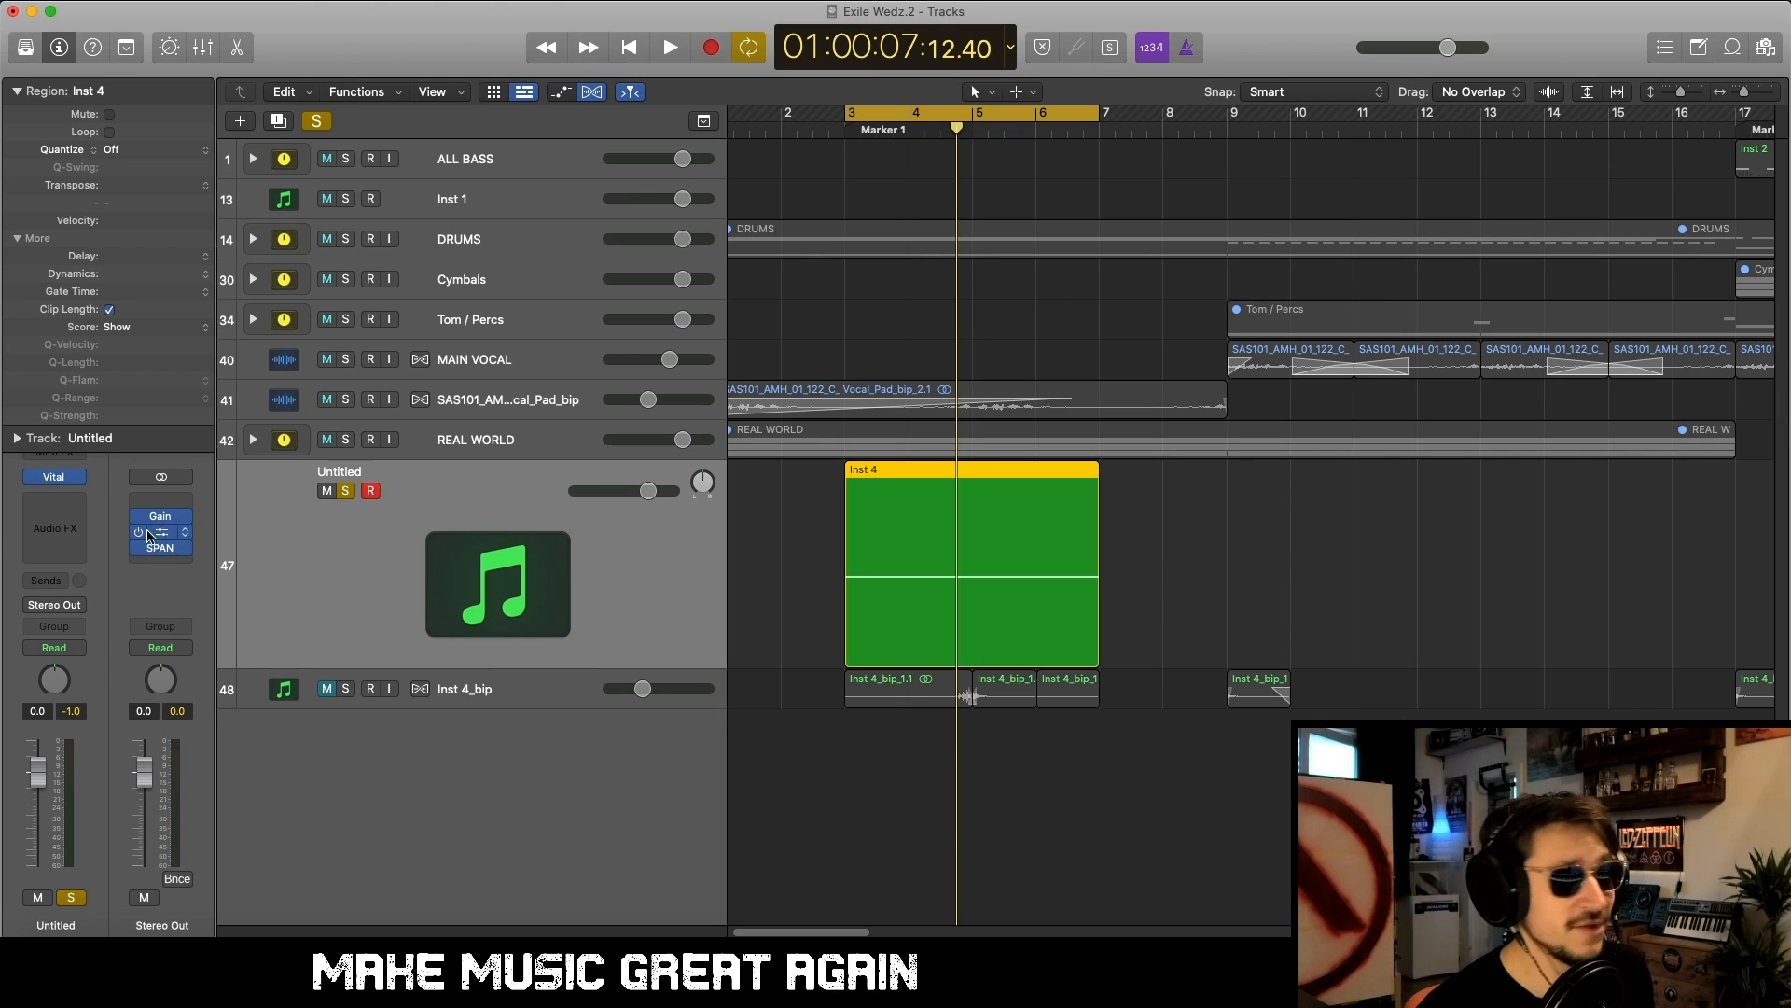
Step: Open the Vital synth on the Untitled track and examine the LFO 2 shape and the patch's effects chain
click(60, 476)
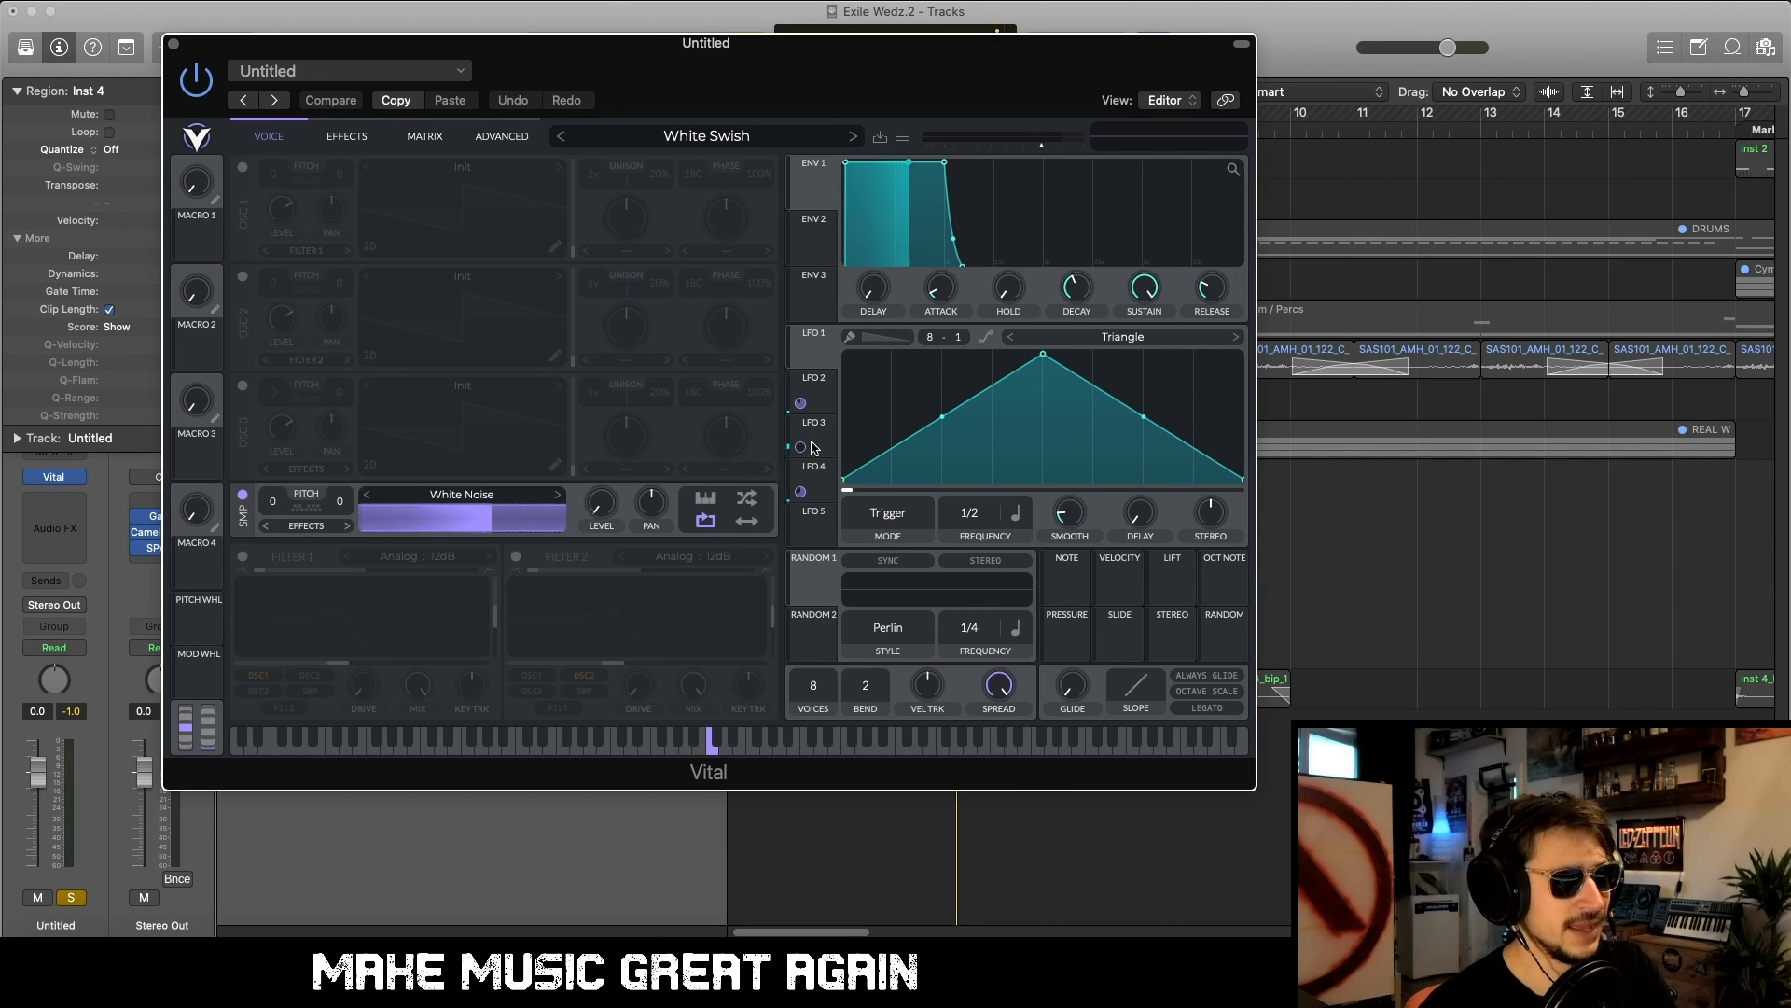
click(816, 397)
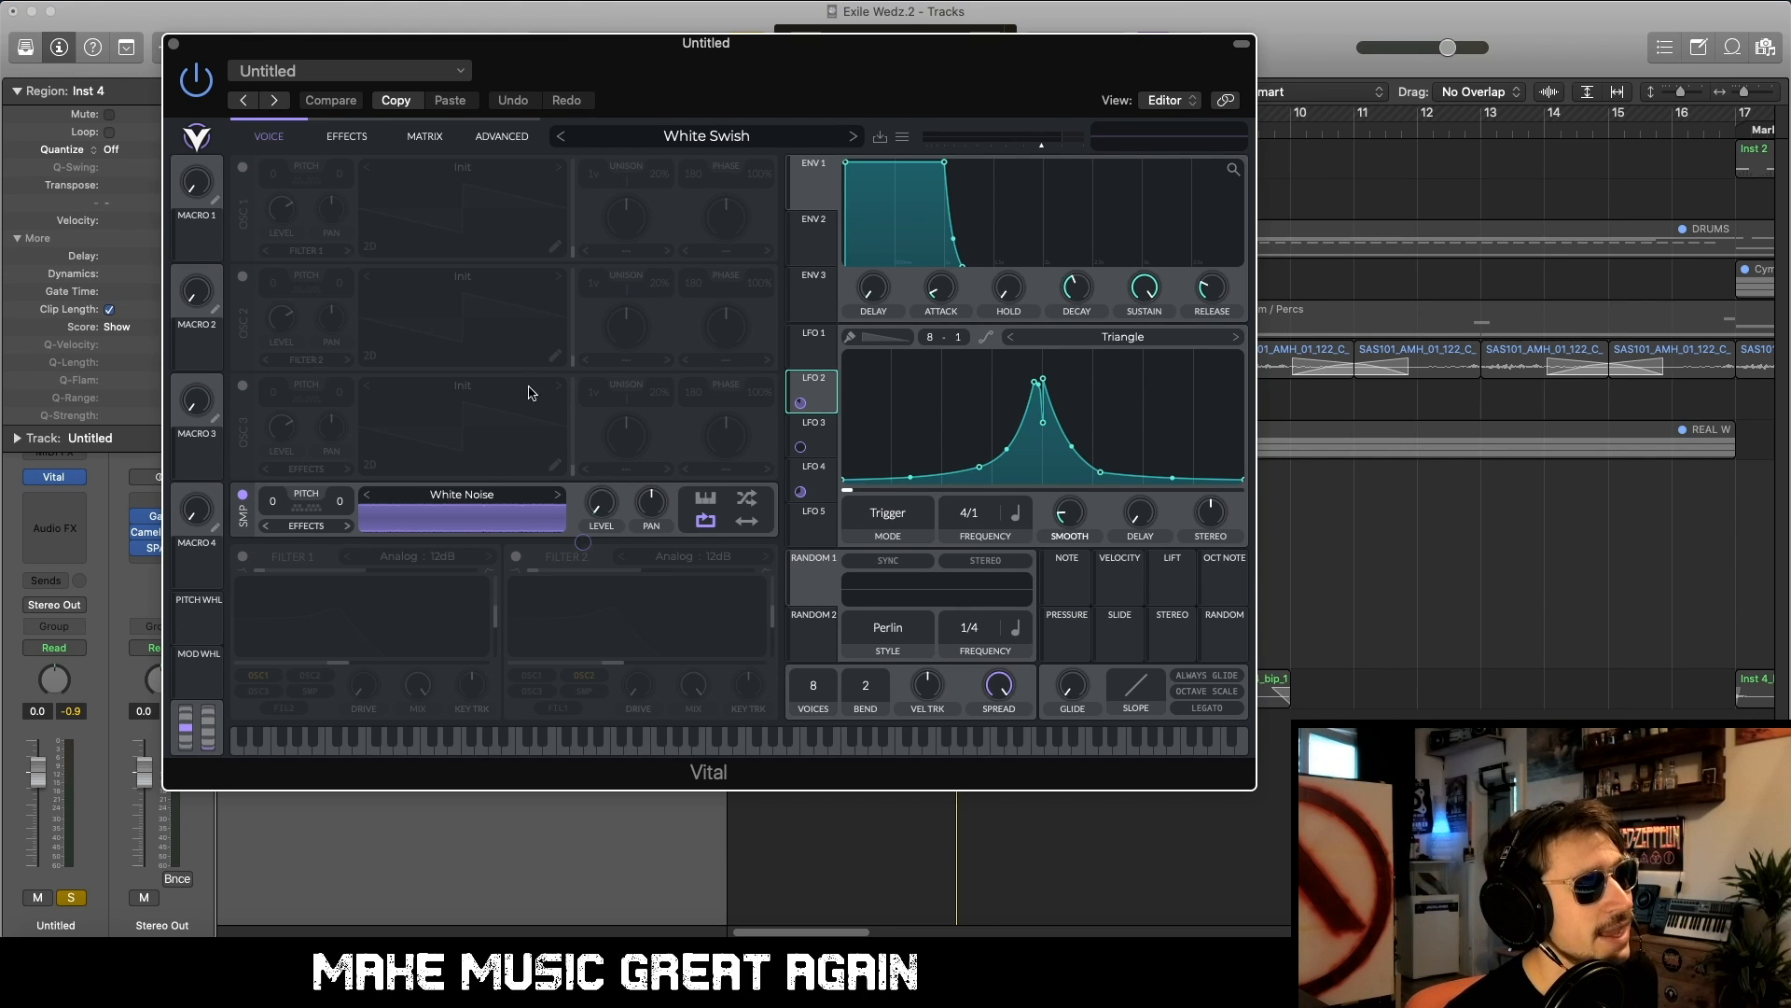
click(347, 139)
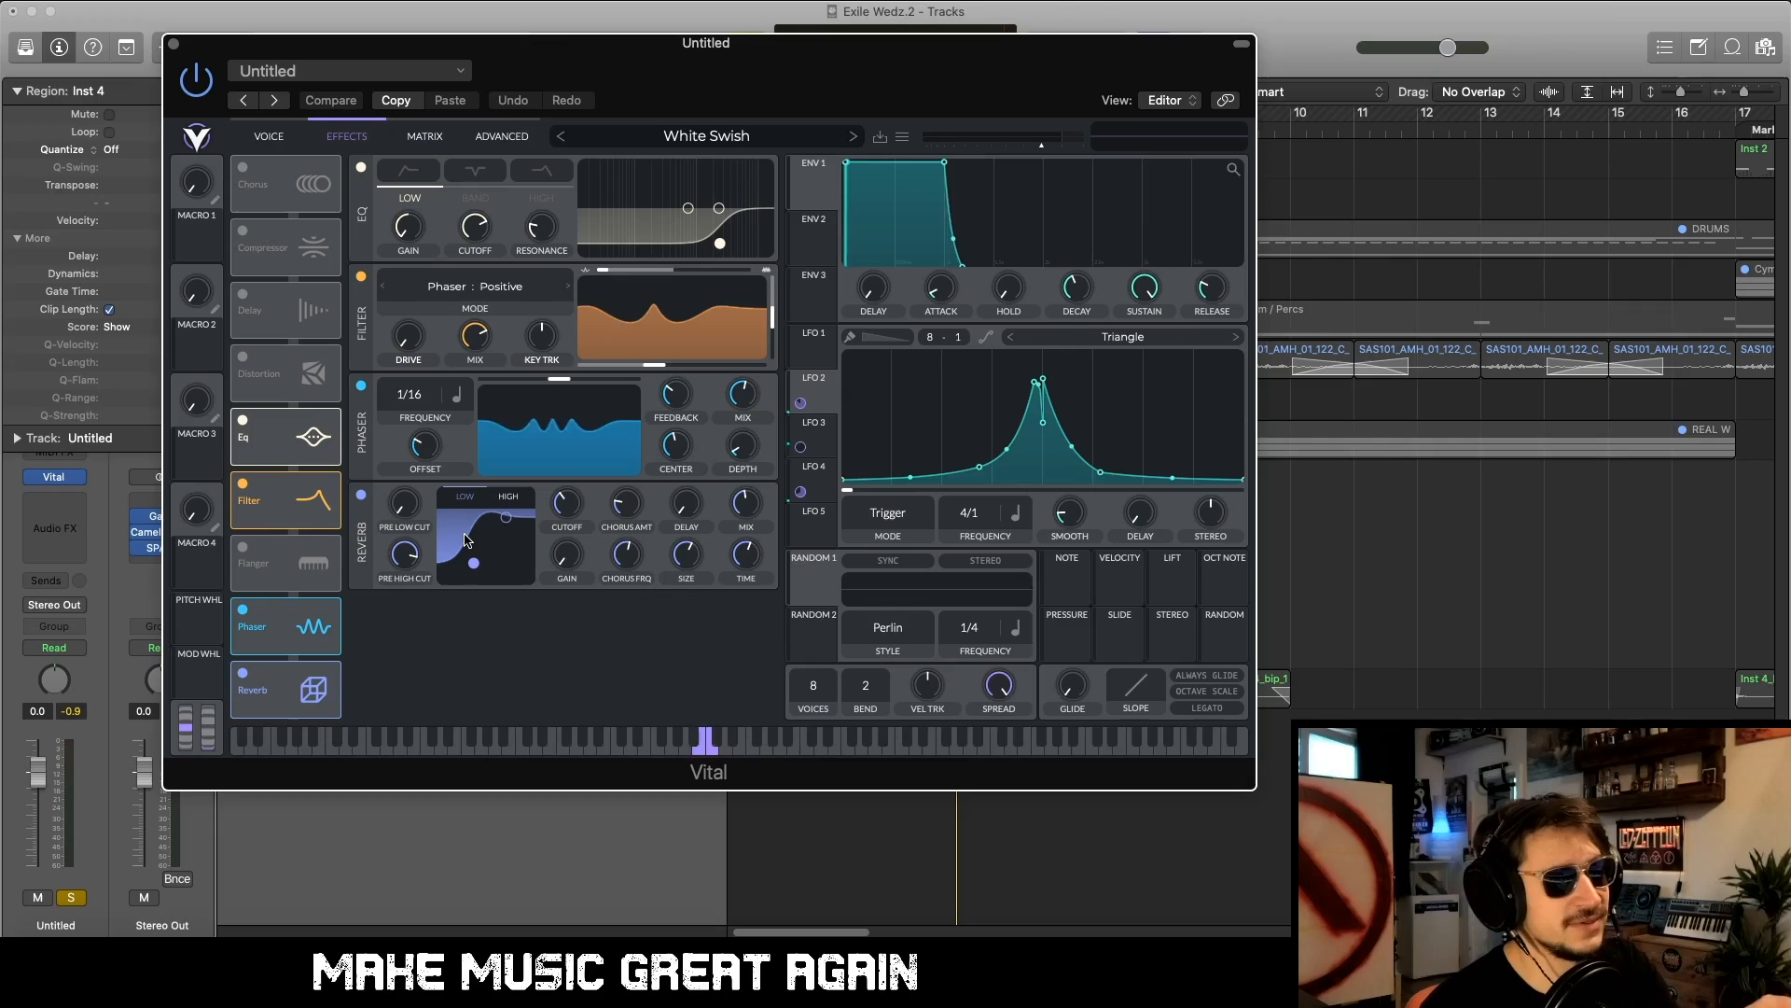
click(265, 137)
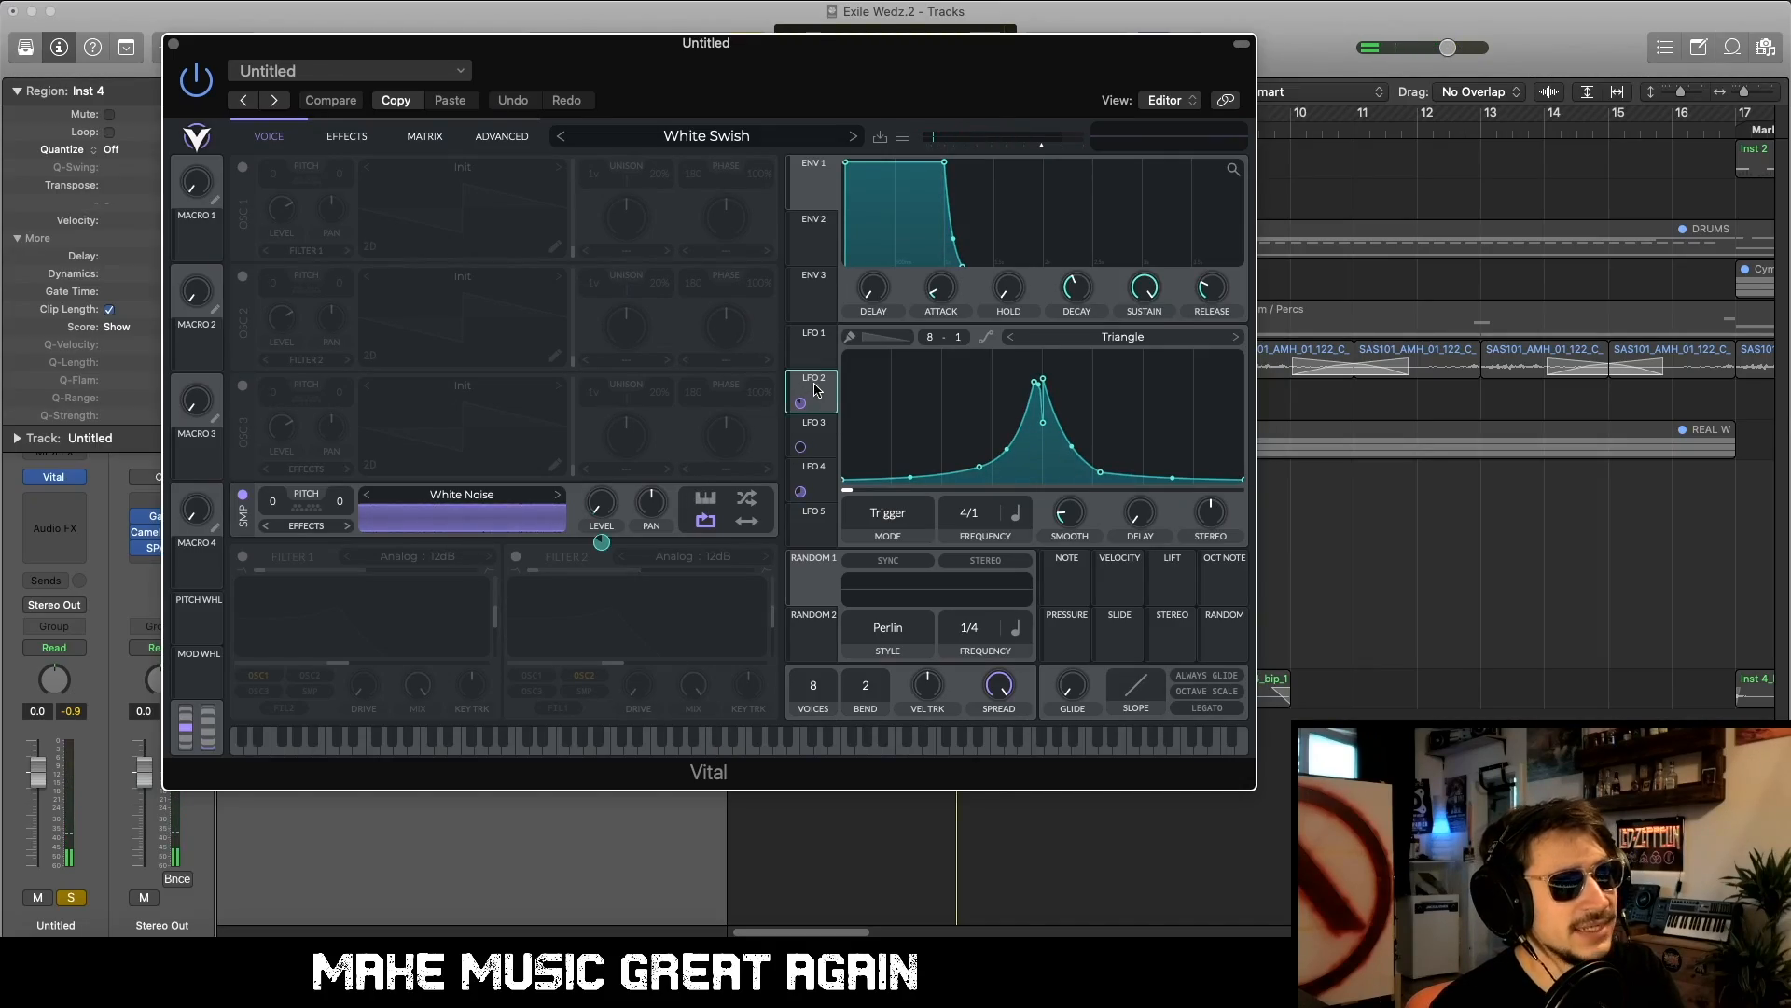
Step: Examine the White Swish patch's LFO 3 shape, modulation matrix routings and LFO 2 assignment, and close the synth window
click(812, 429)
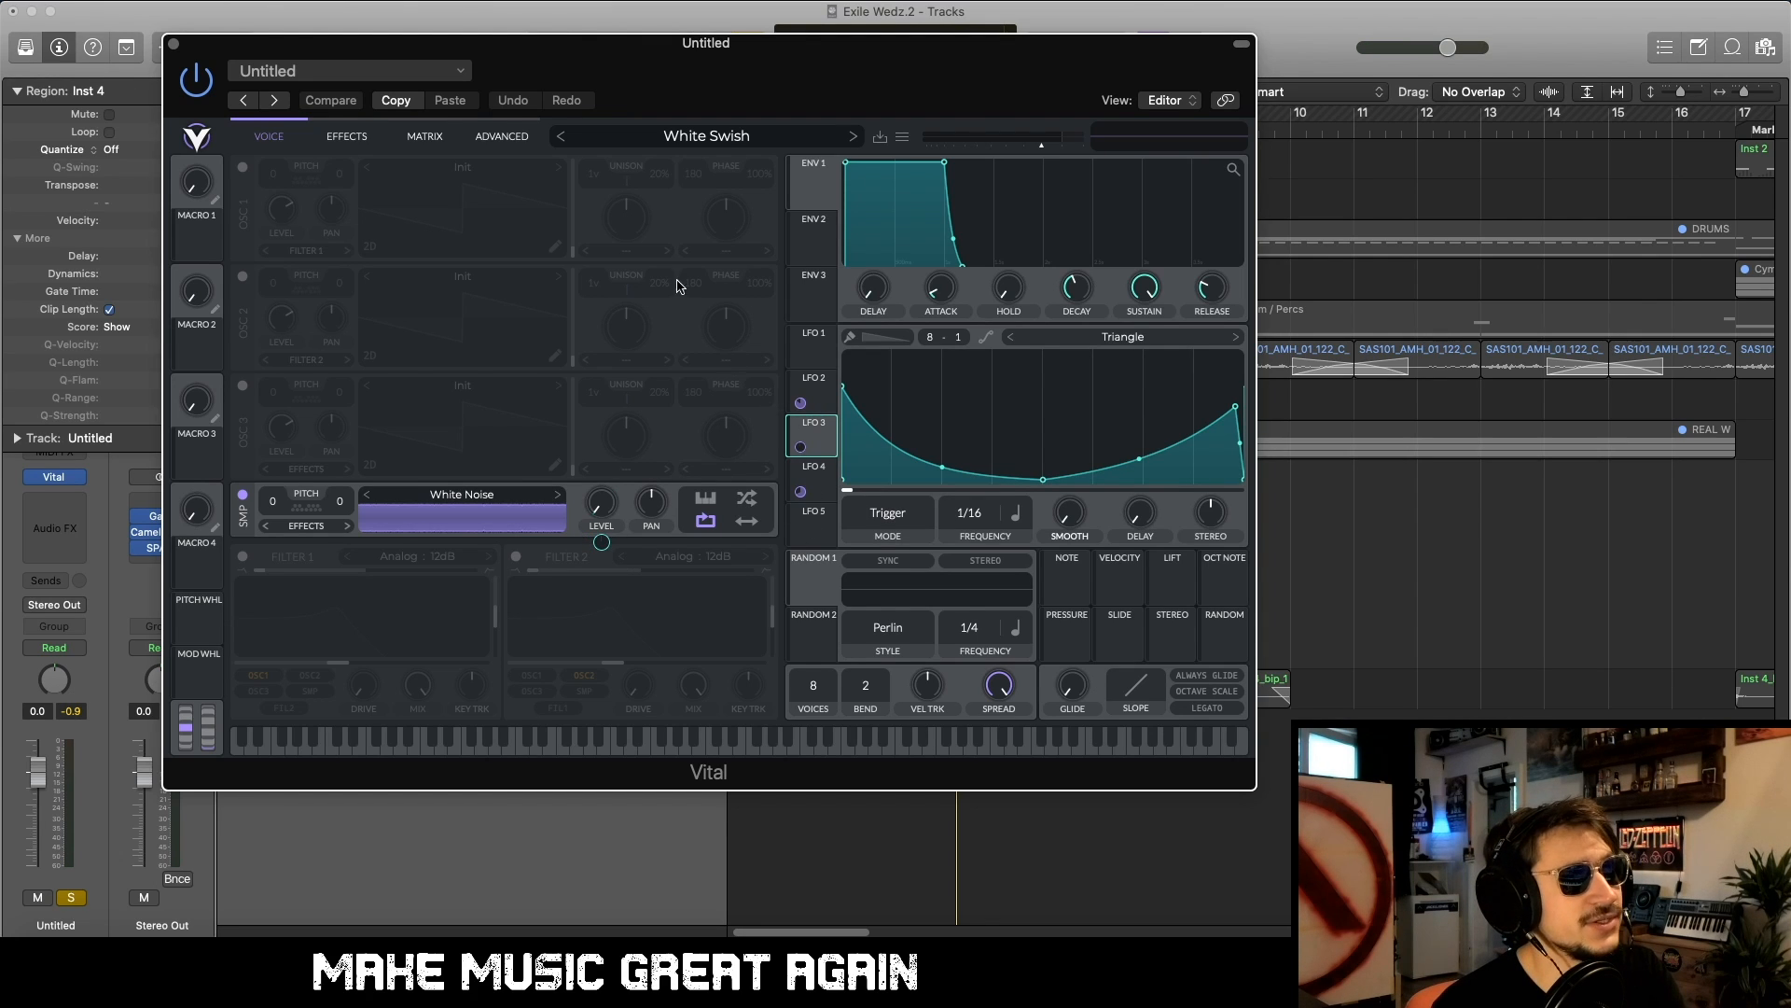
click(502, 136)
click(424, 133)
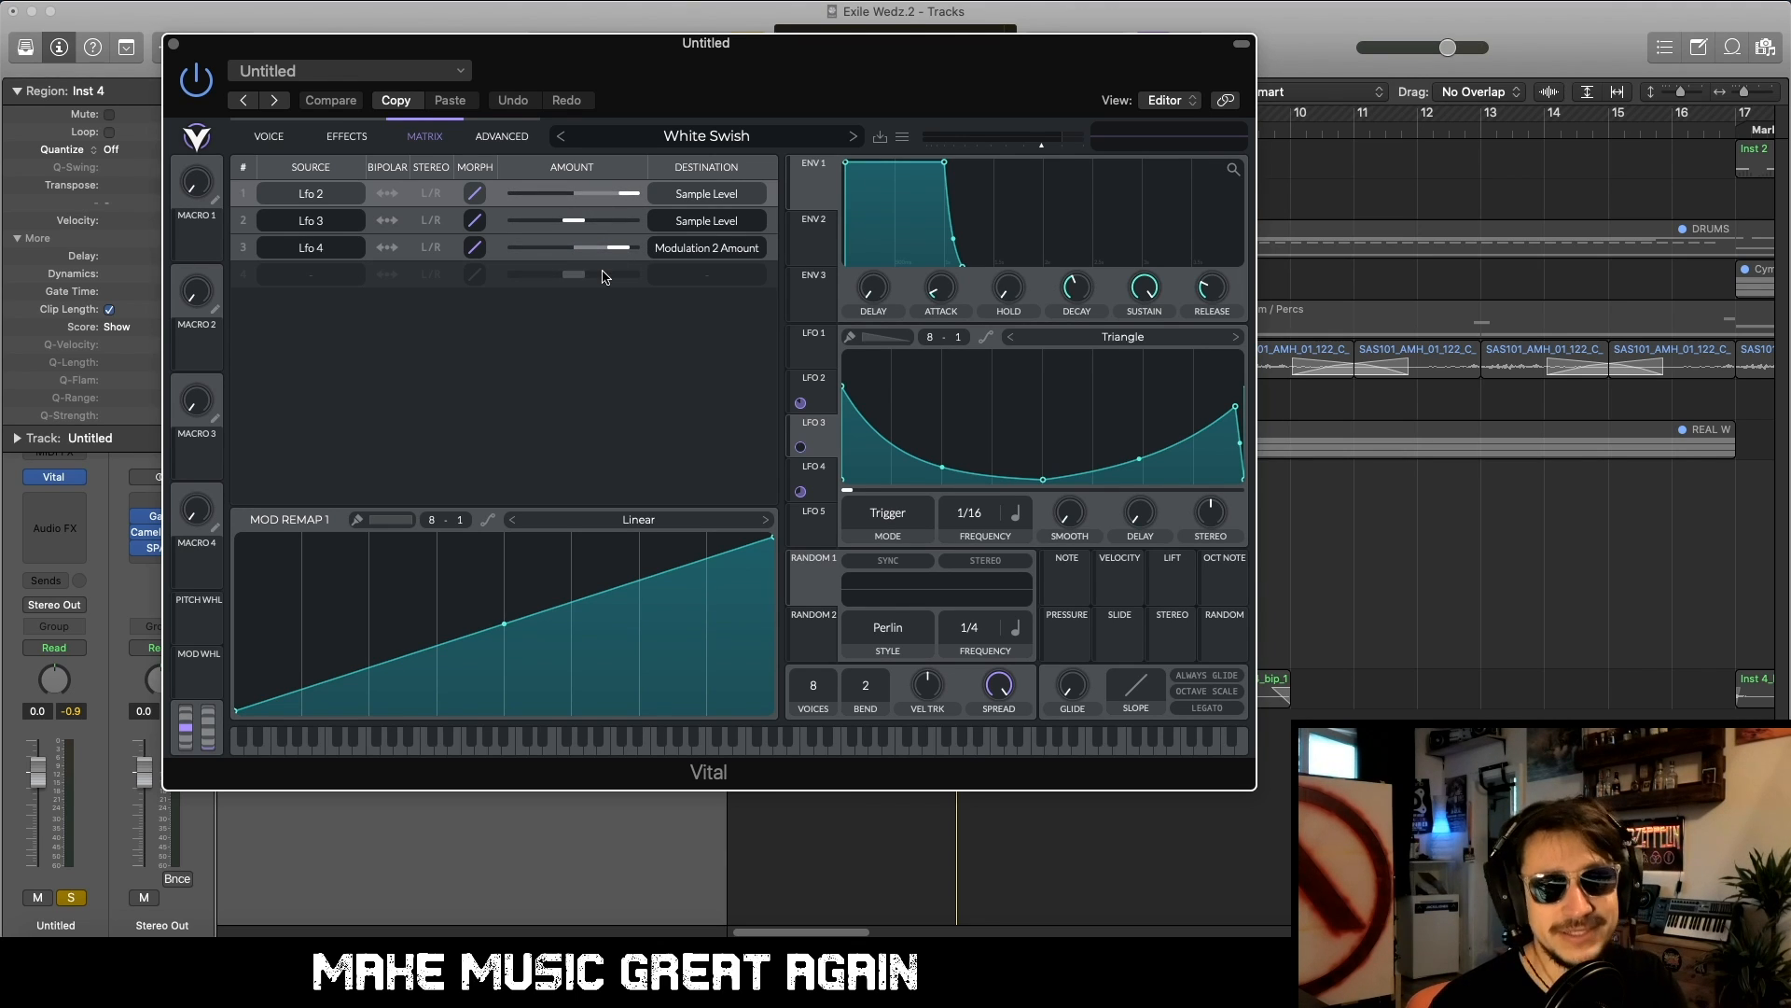
click(808, 382)
click(269, 137)
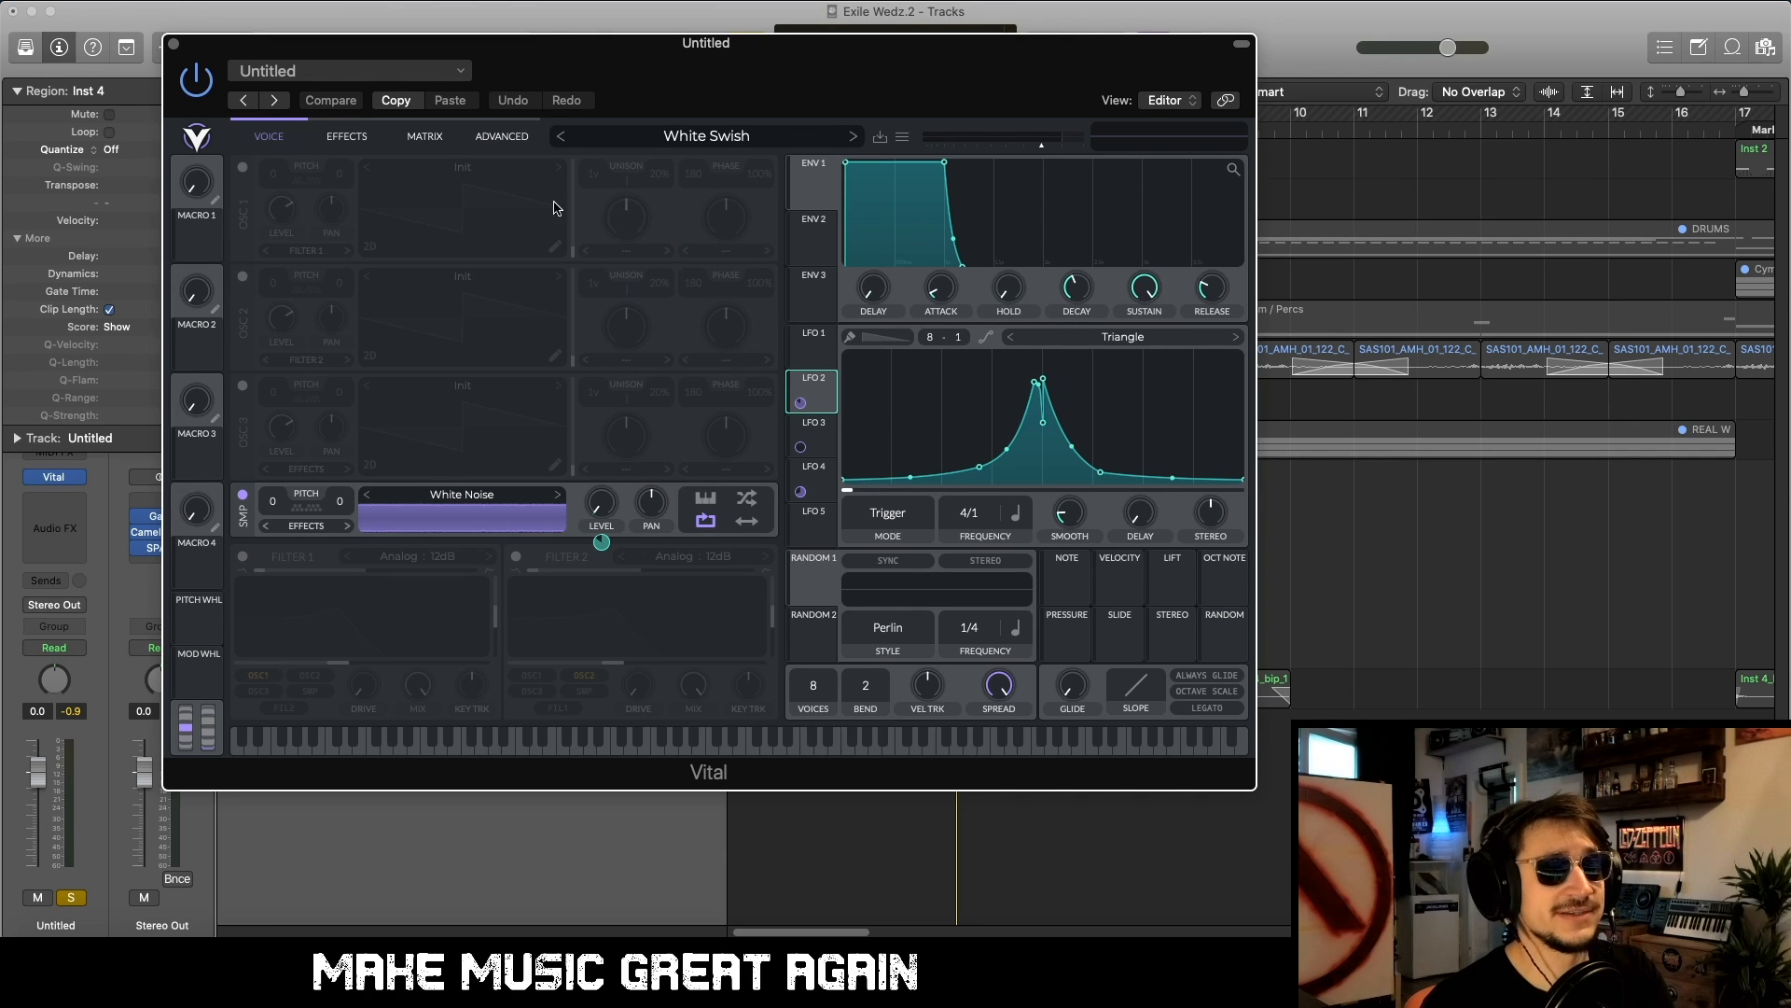
key(super+w)
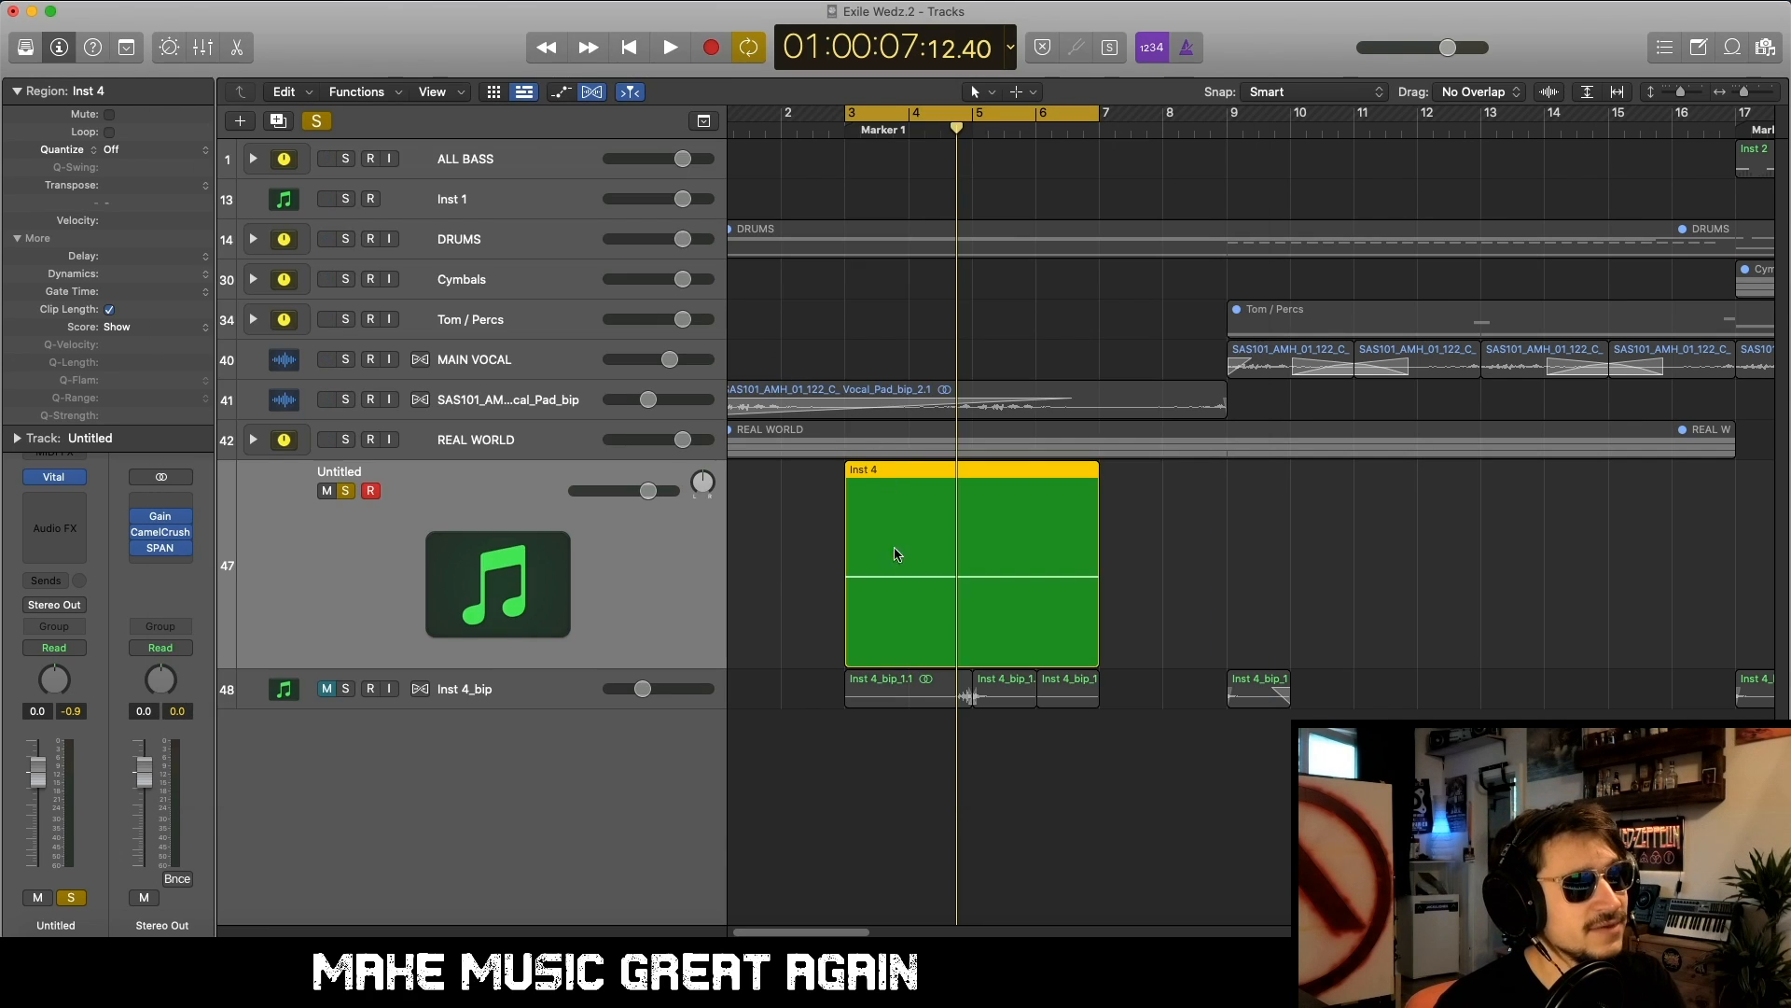
Step: Reopen Vital and compare the shapes, rates and targets of LFO 2, LFO 3 and LFO 4
drag(789, 572, 1174, 576)
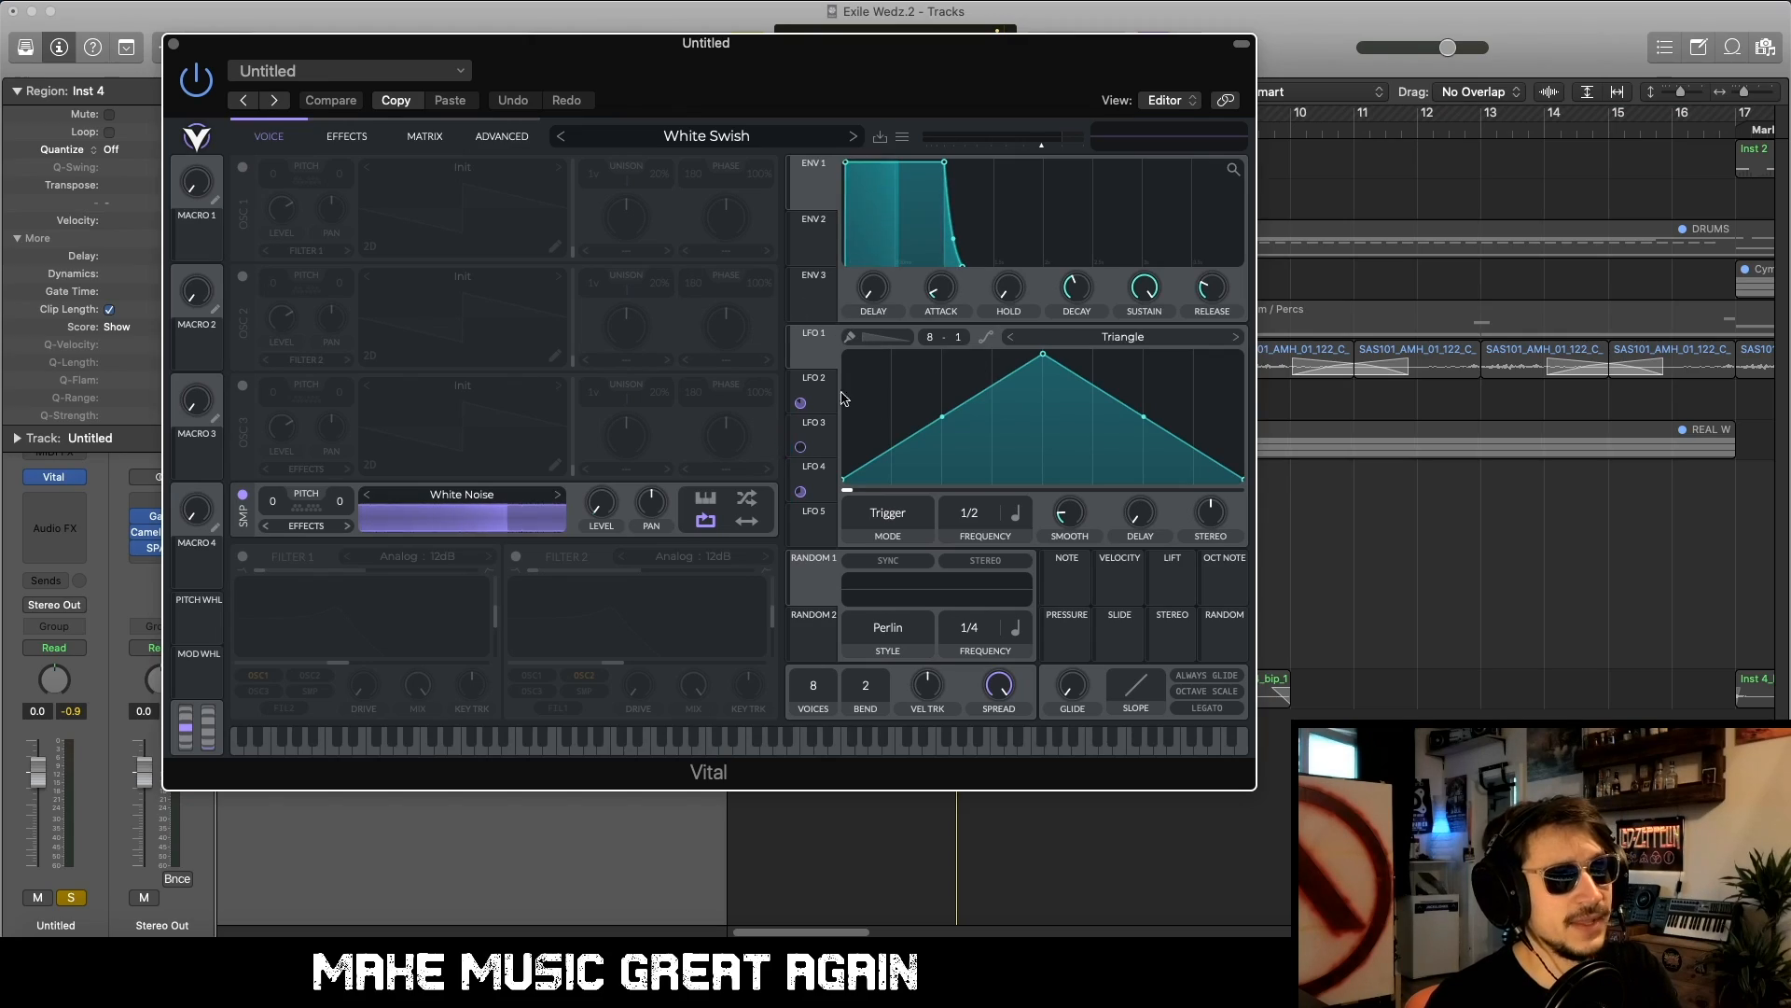
click(813, 383)
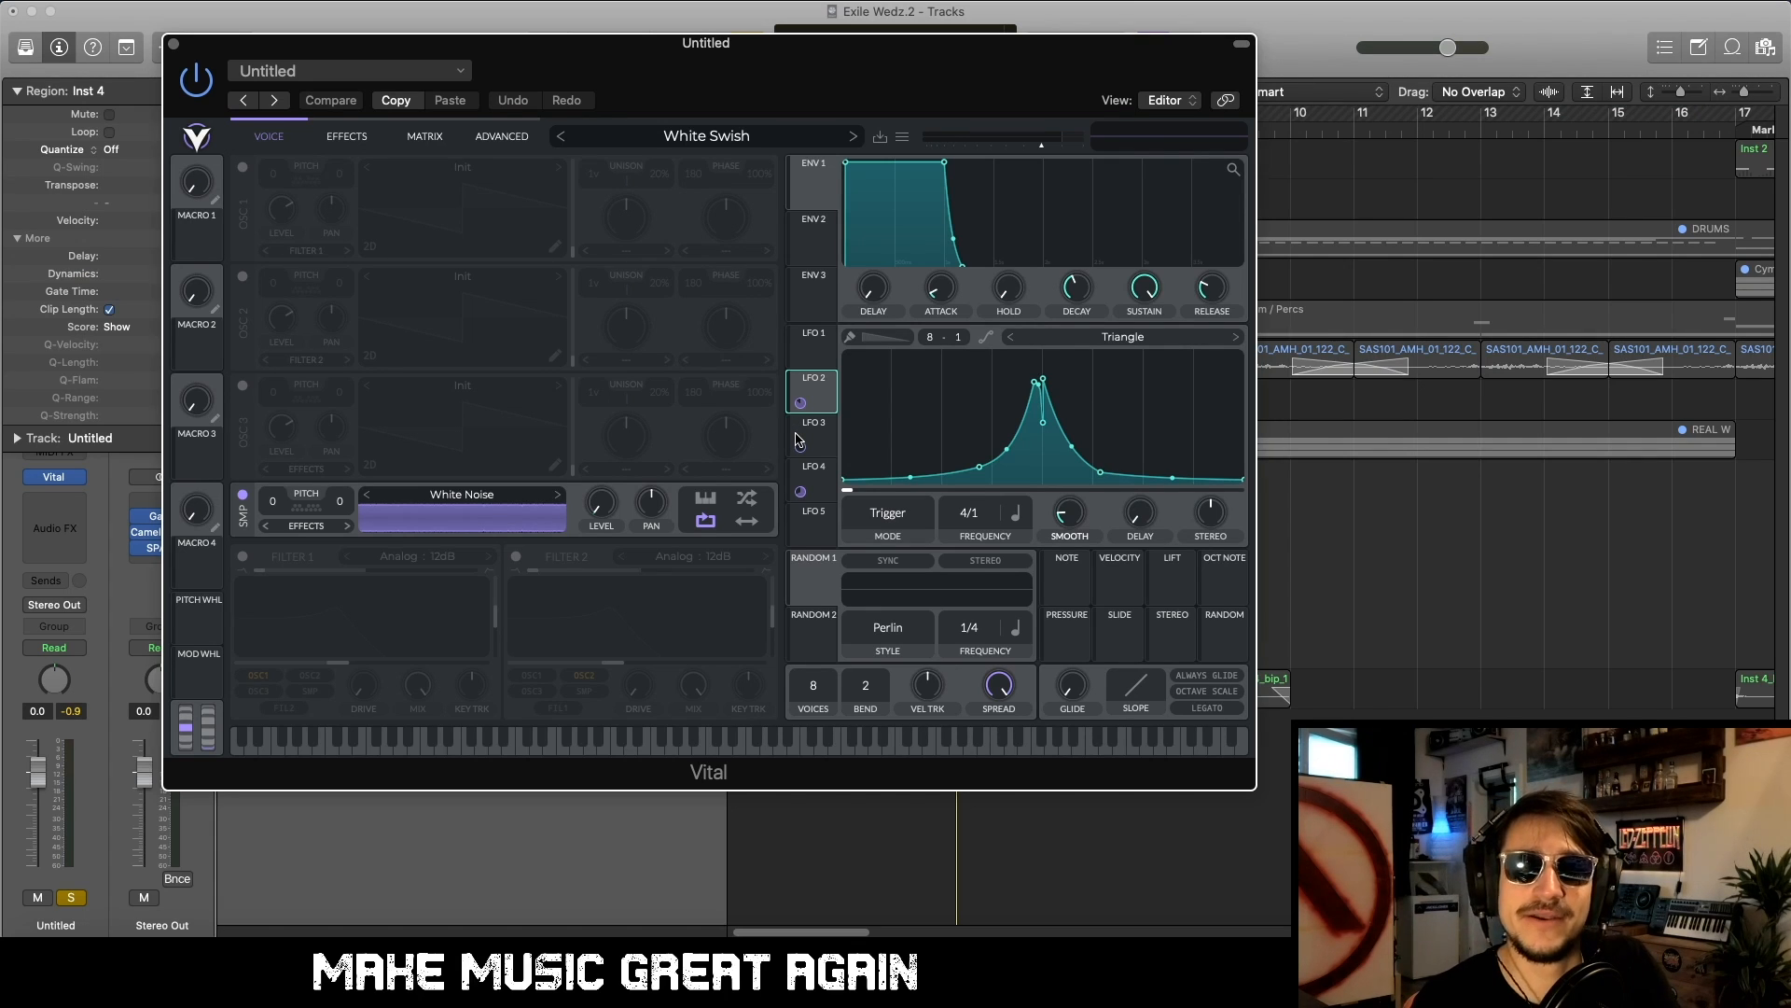
click(799, 441)
click(800, 473)
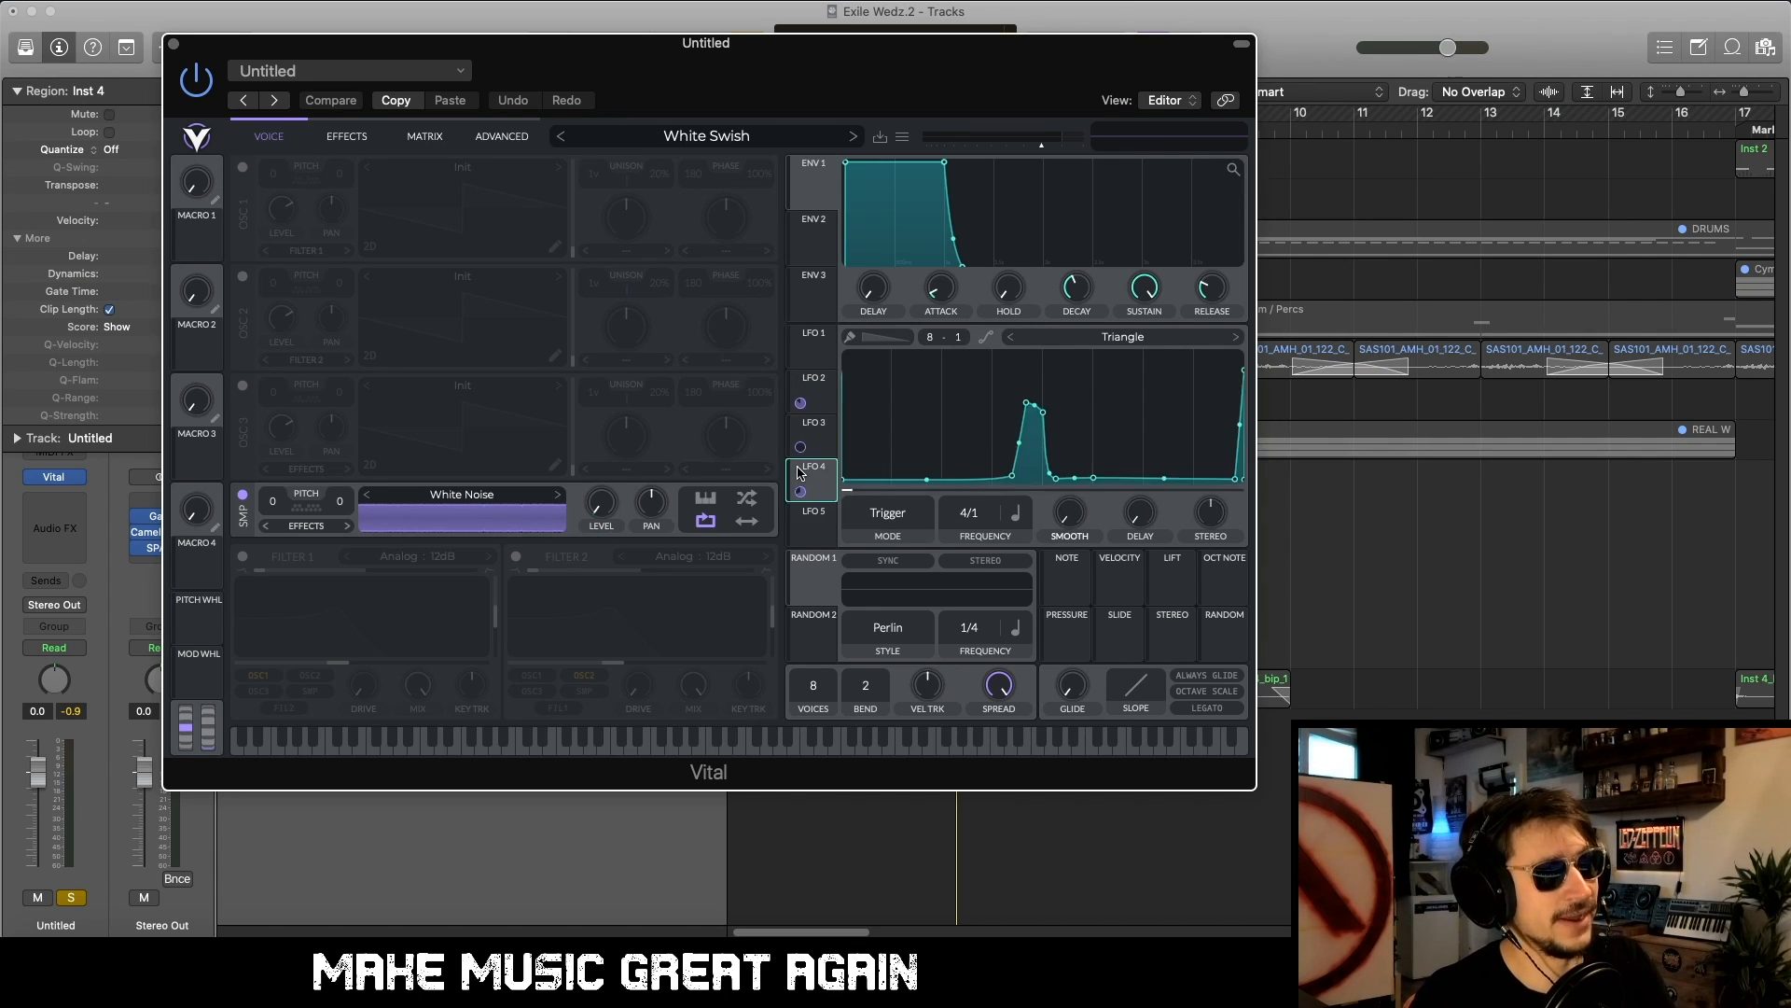
click(817, 437)
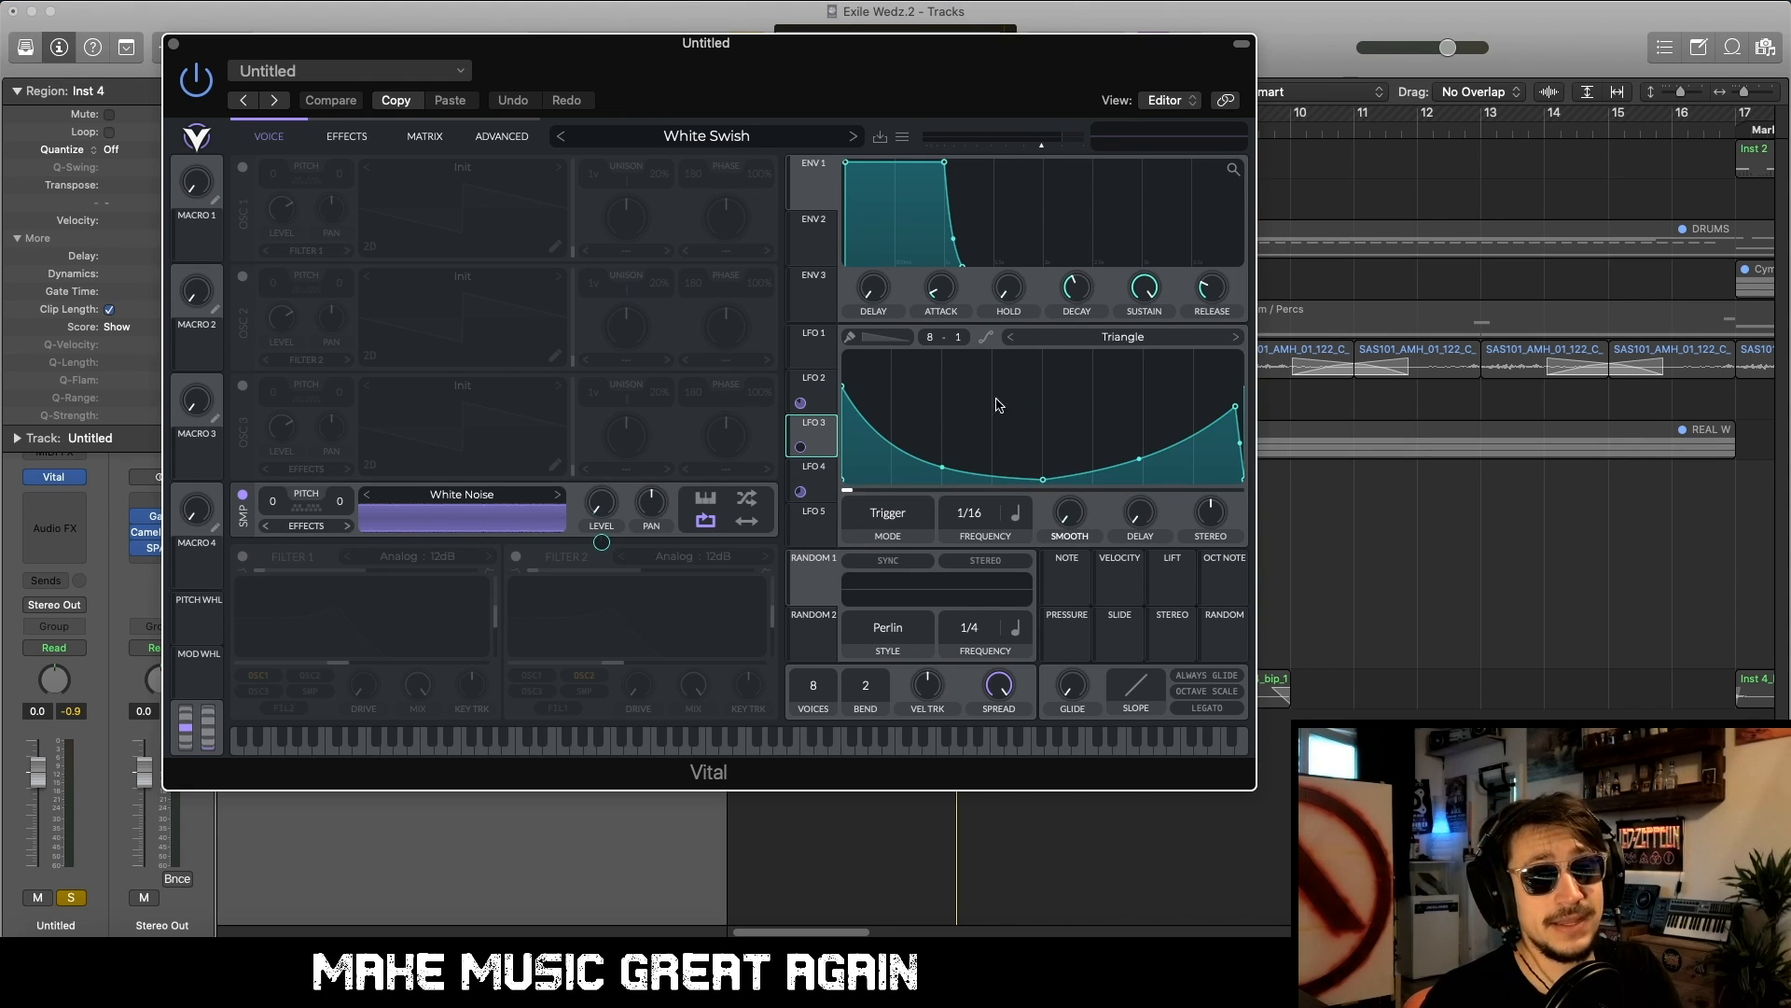
drag(801, 446, 601, 508)
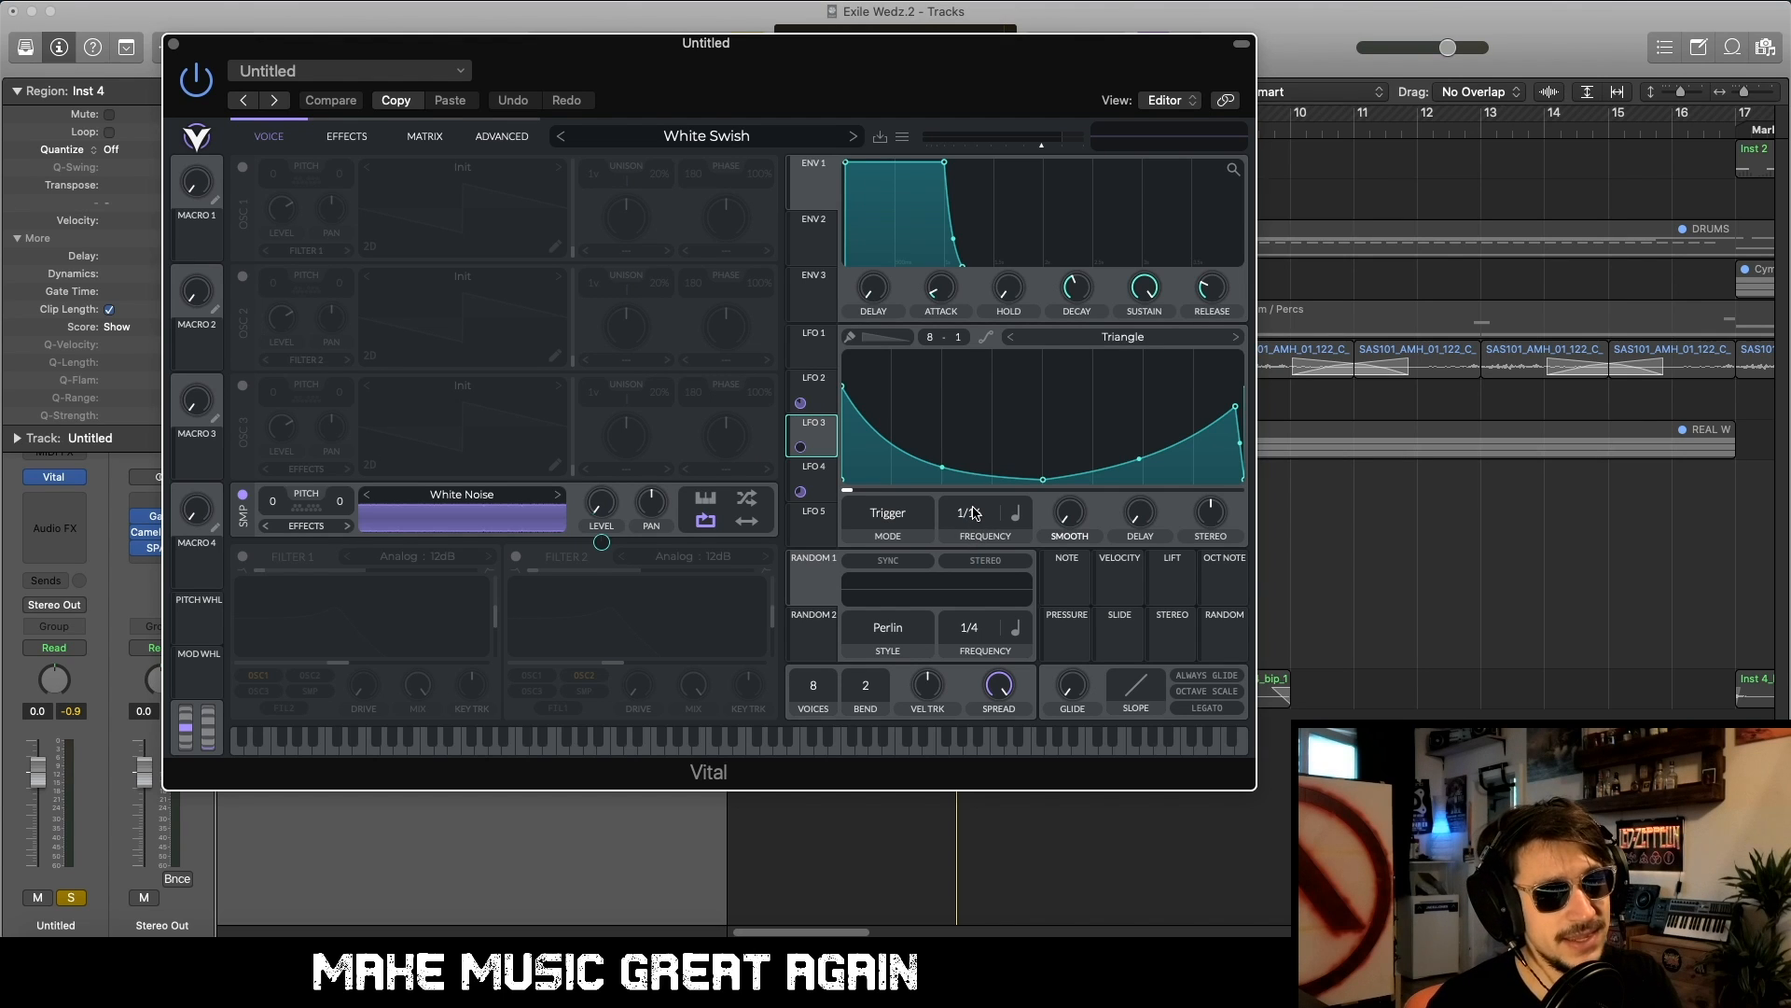
drag(973, 512, 990, 454)
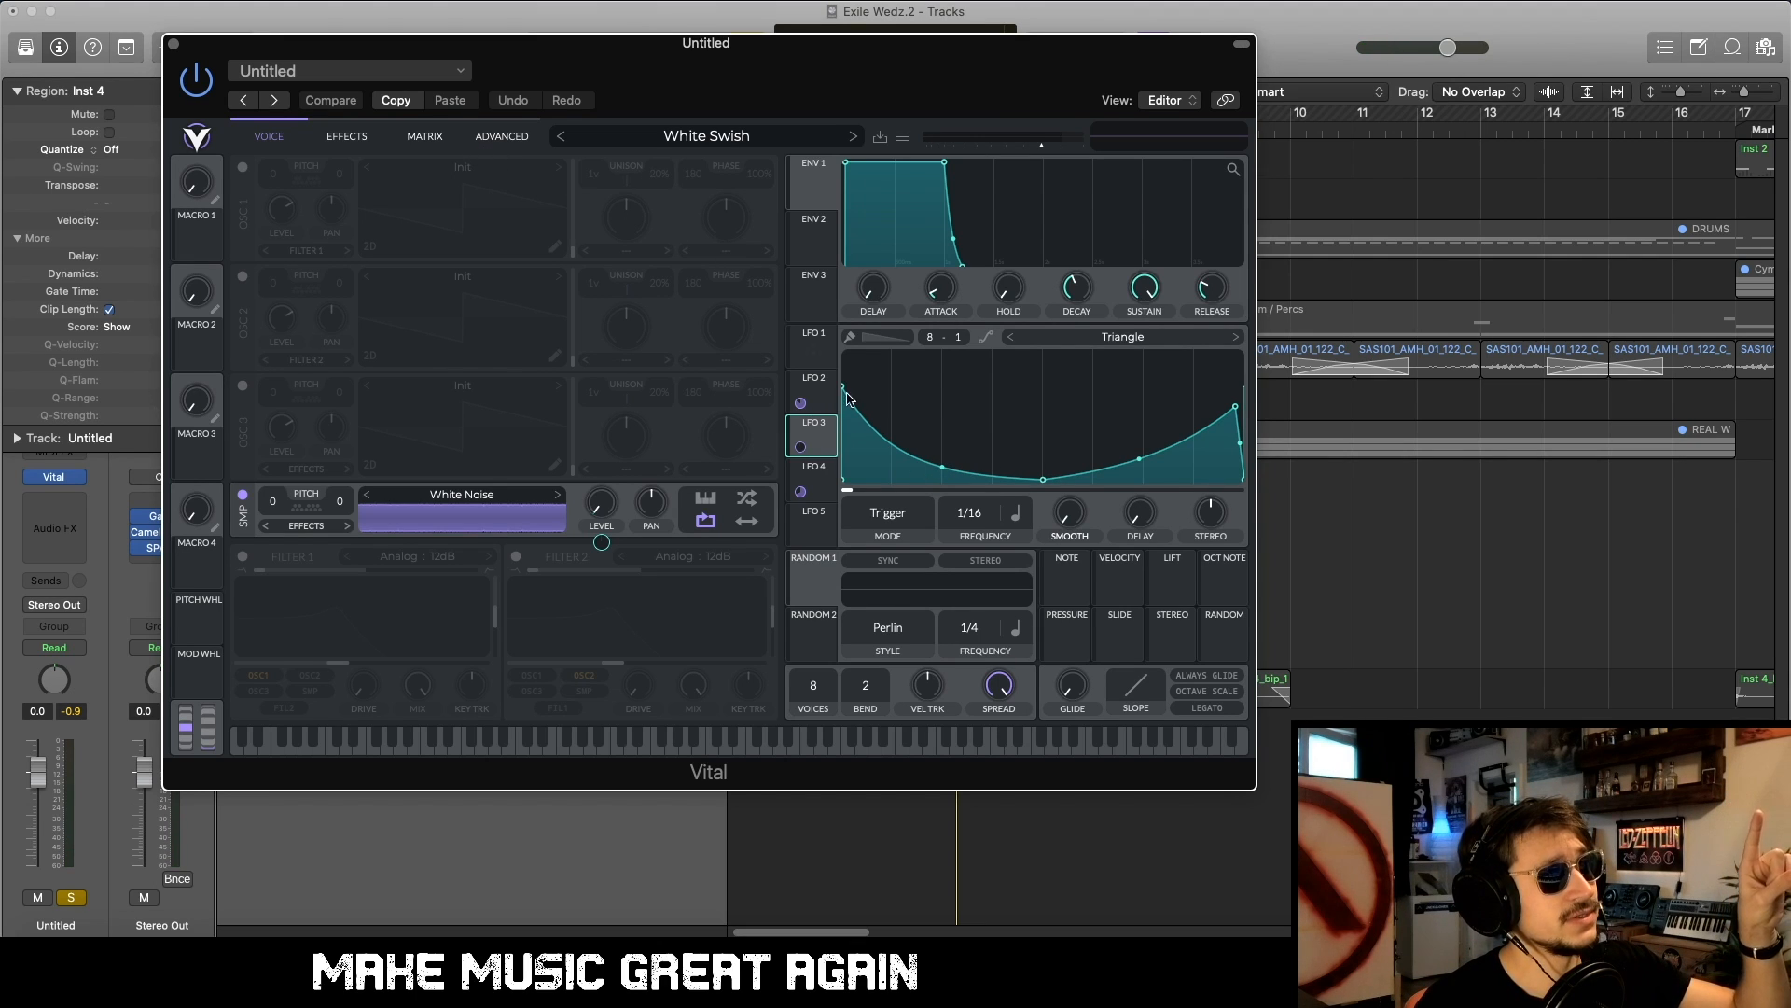
click(826, 481)
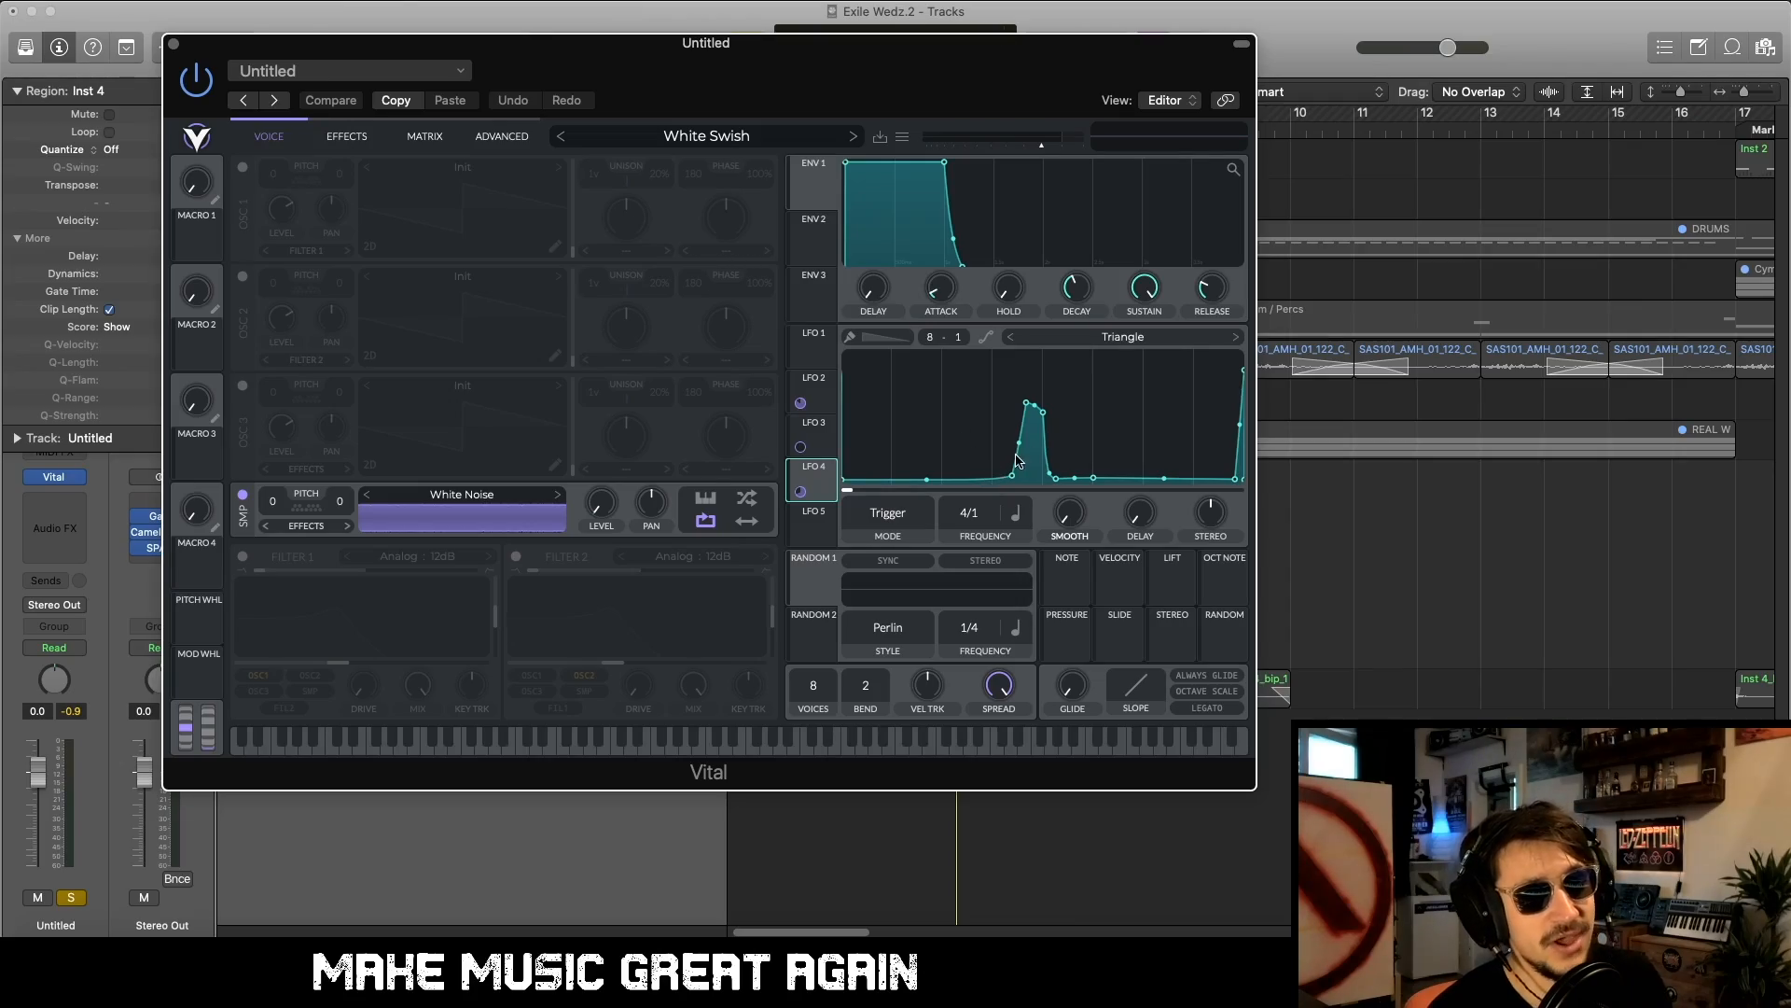
click(826, 430)
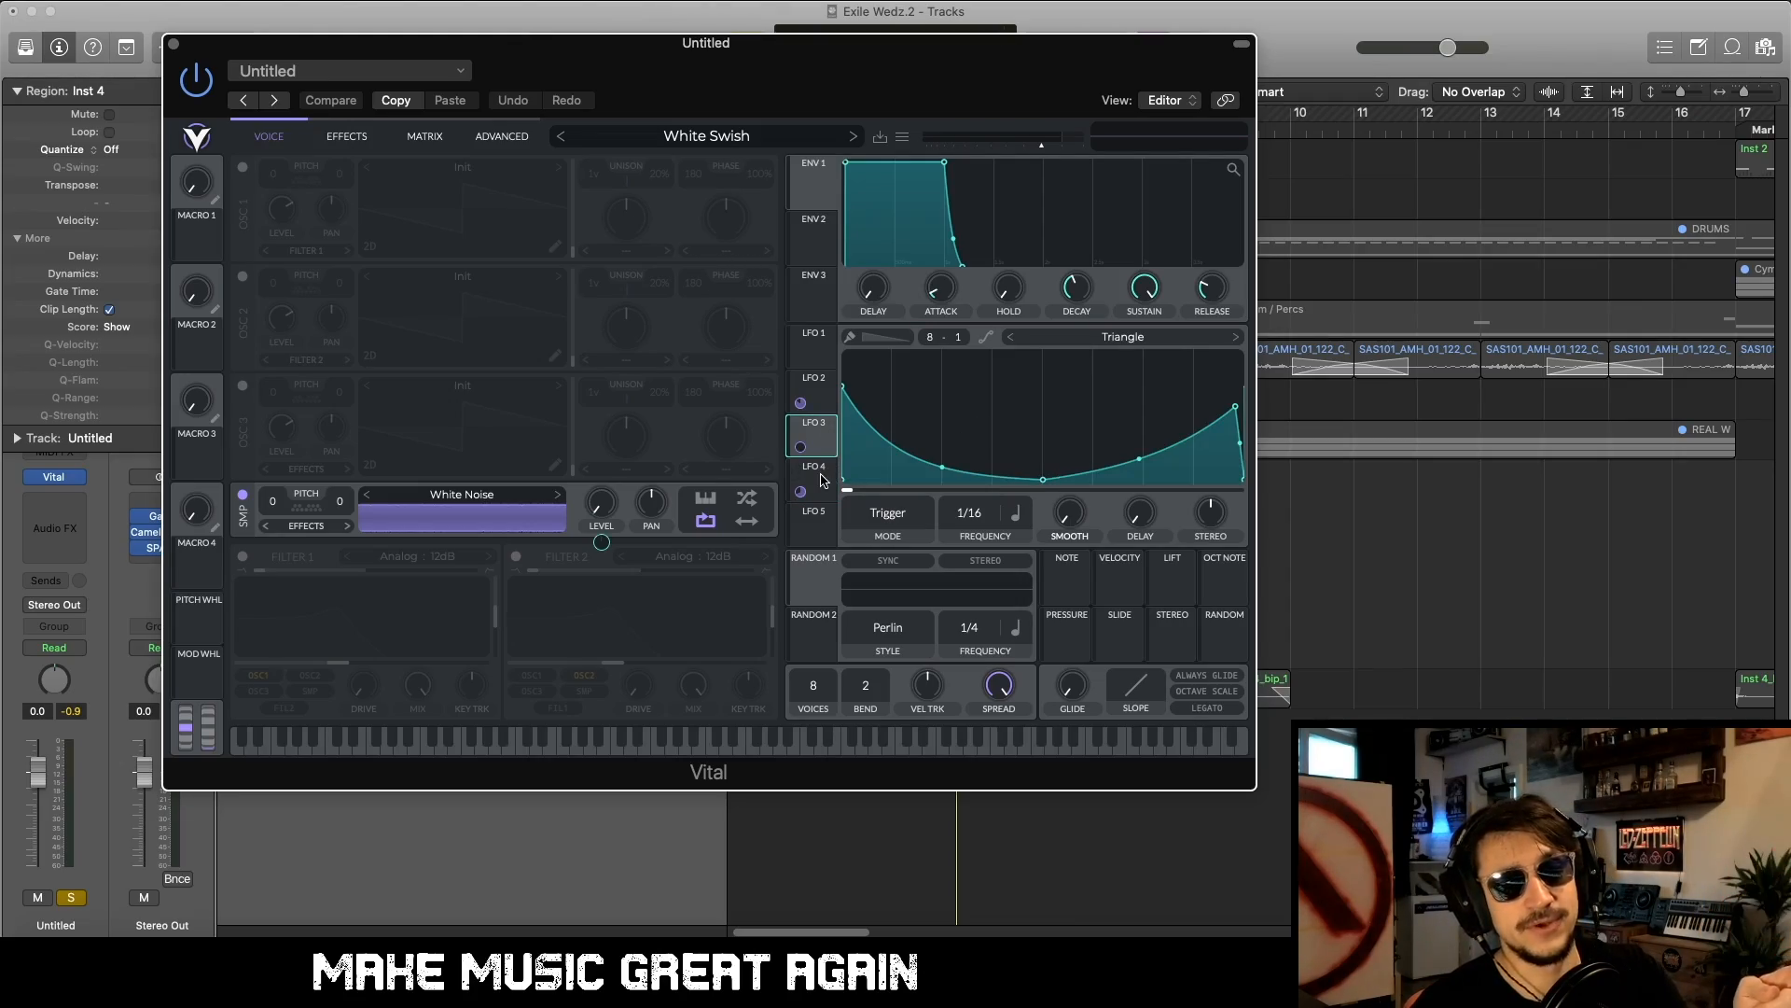
click(819, 479)
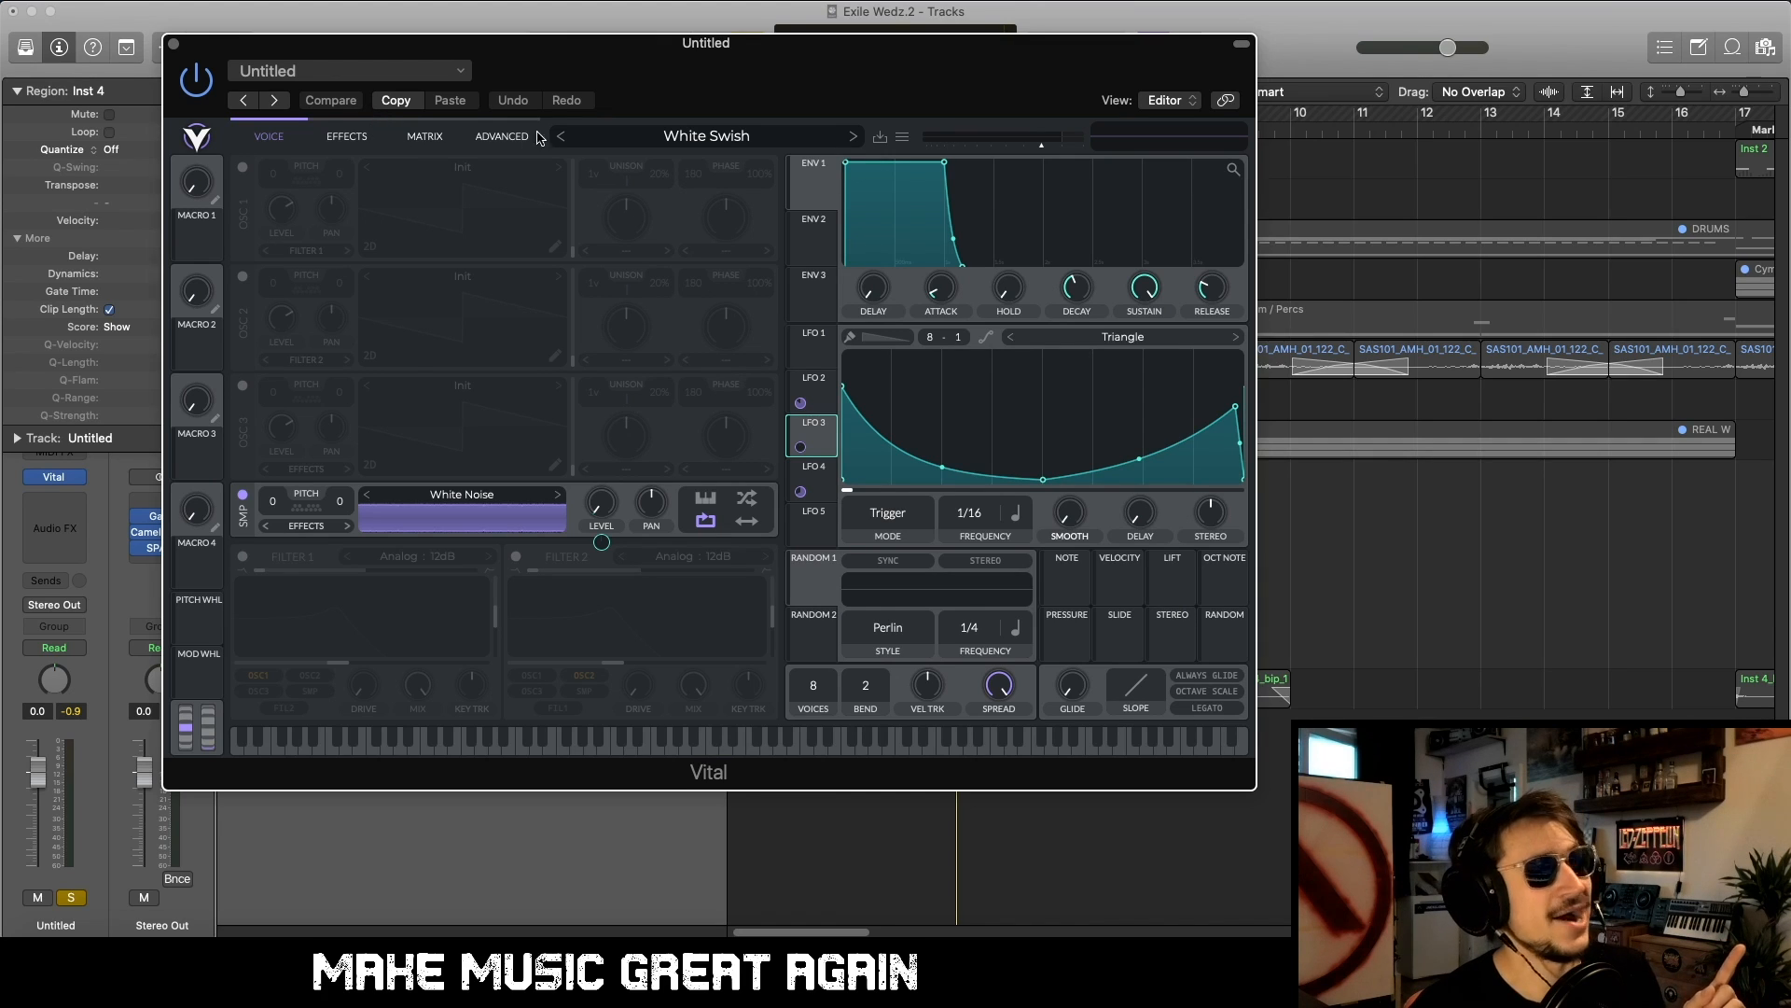
Step: Remove the LFO 4 modulation from the LFO 3 amount while viewing the modulation matrix
click(504, 136)
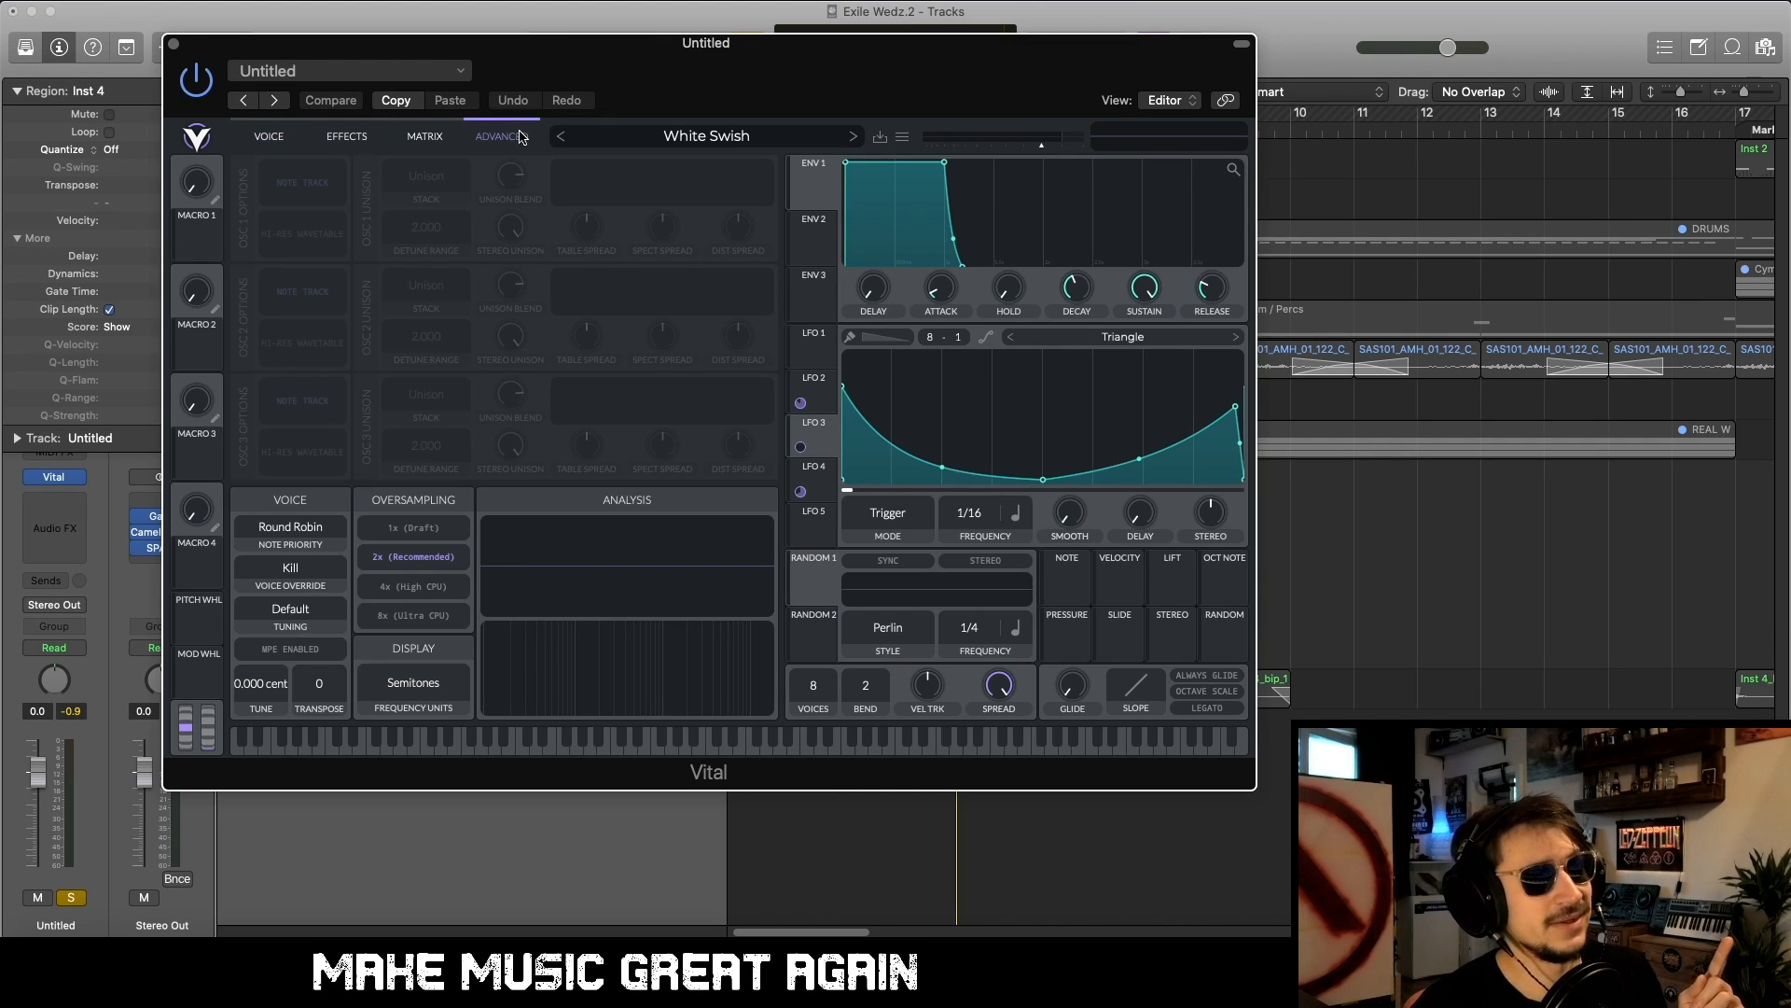
click(424, 137)
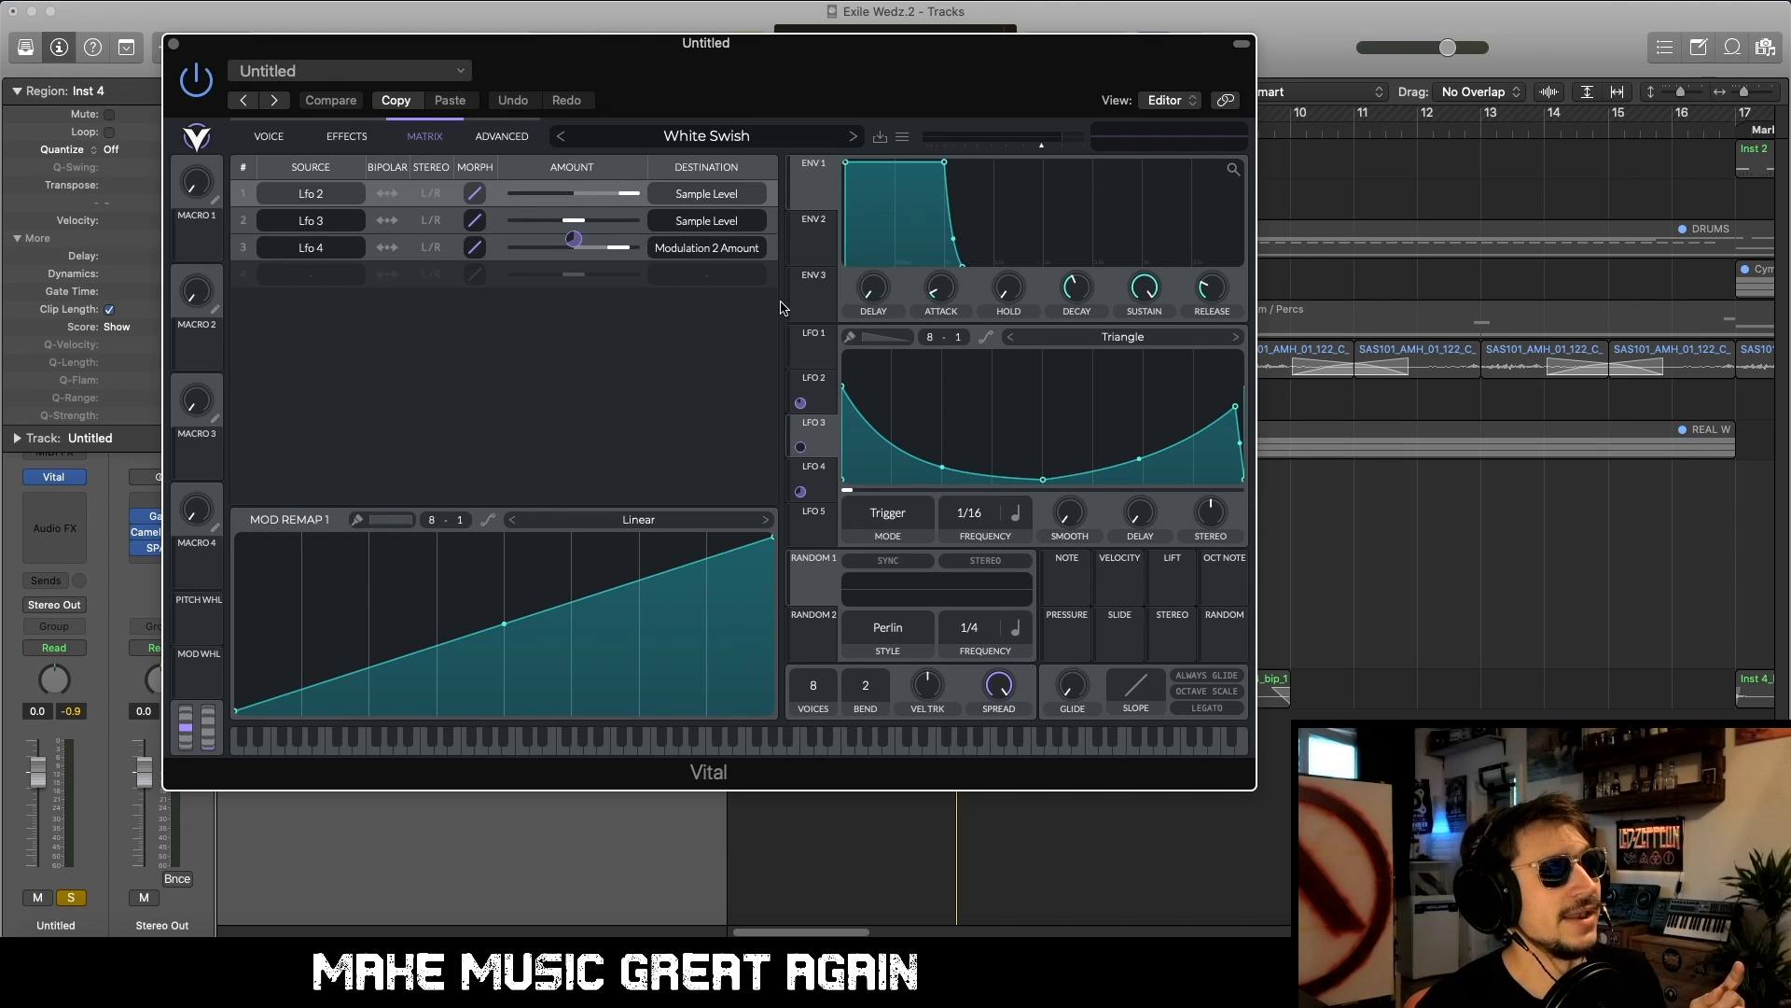
click(816, 487)
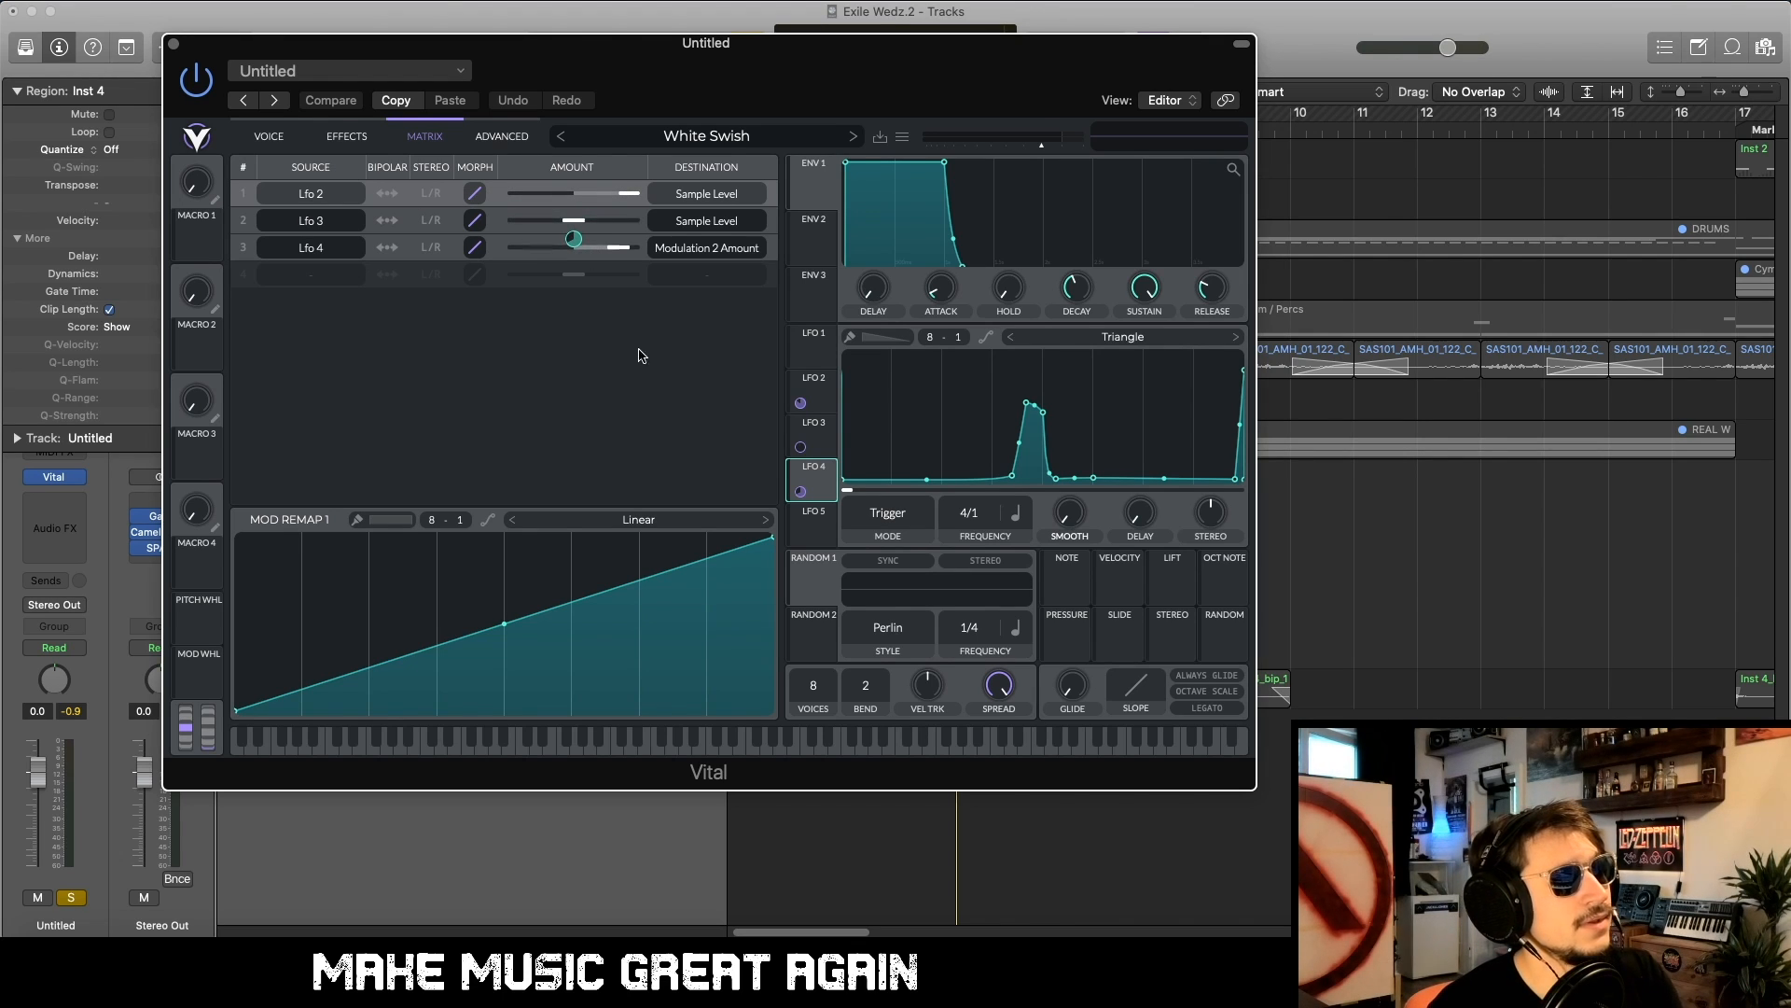
right_click(803, 494)
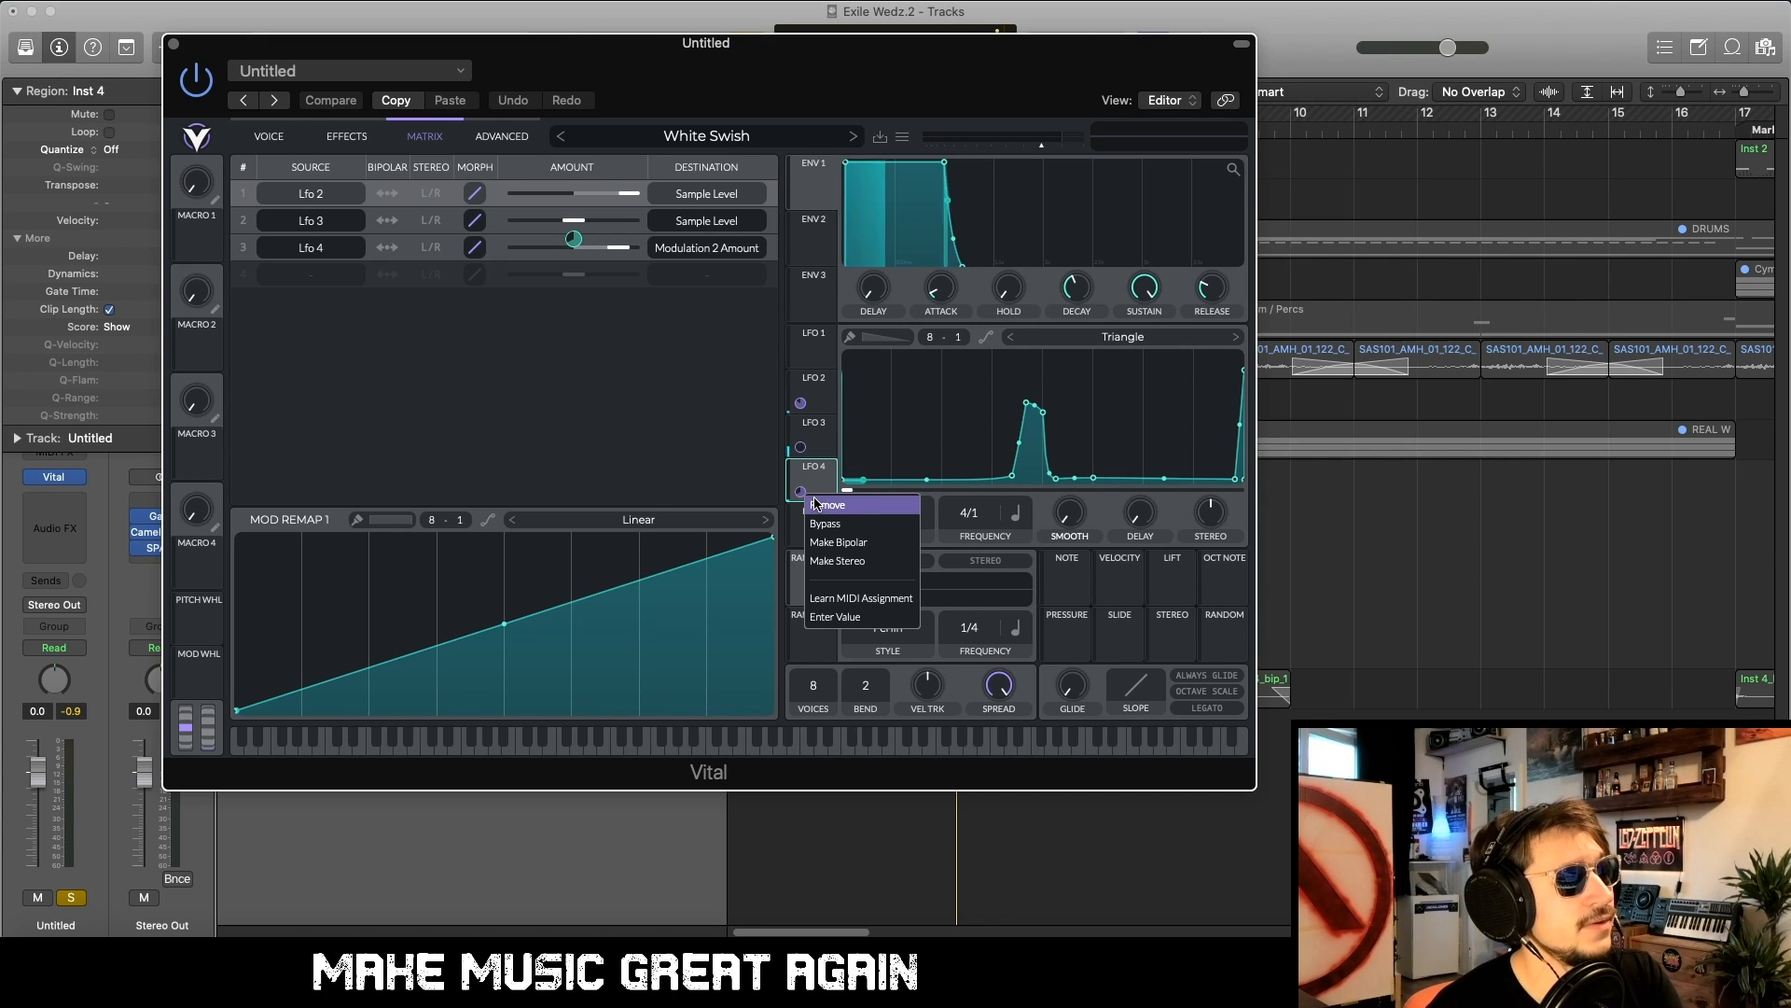
click(826, 505)
Step: Assign LFO 4 to the amount of the LFO 3 to Sample Level modulation in the matrix
click(815, 466)
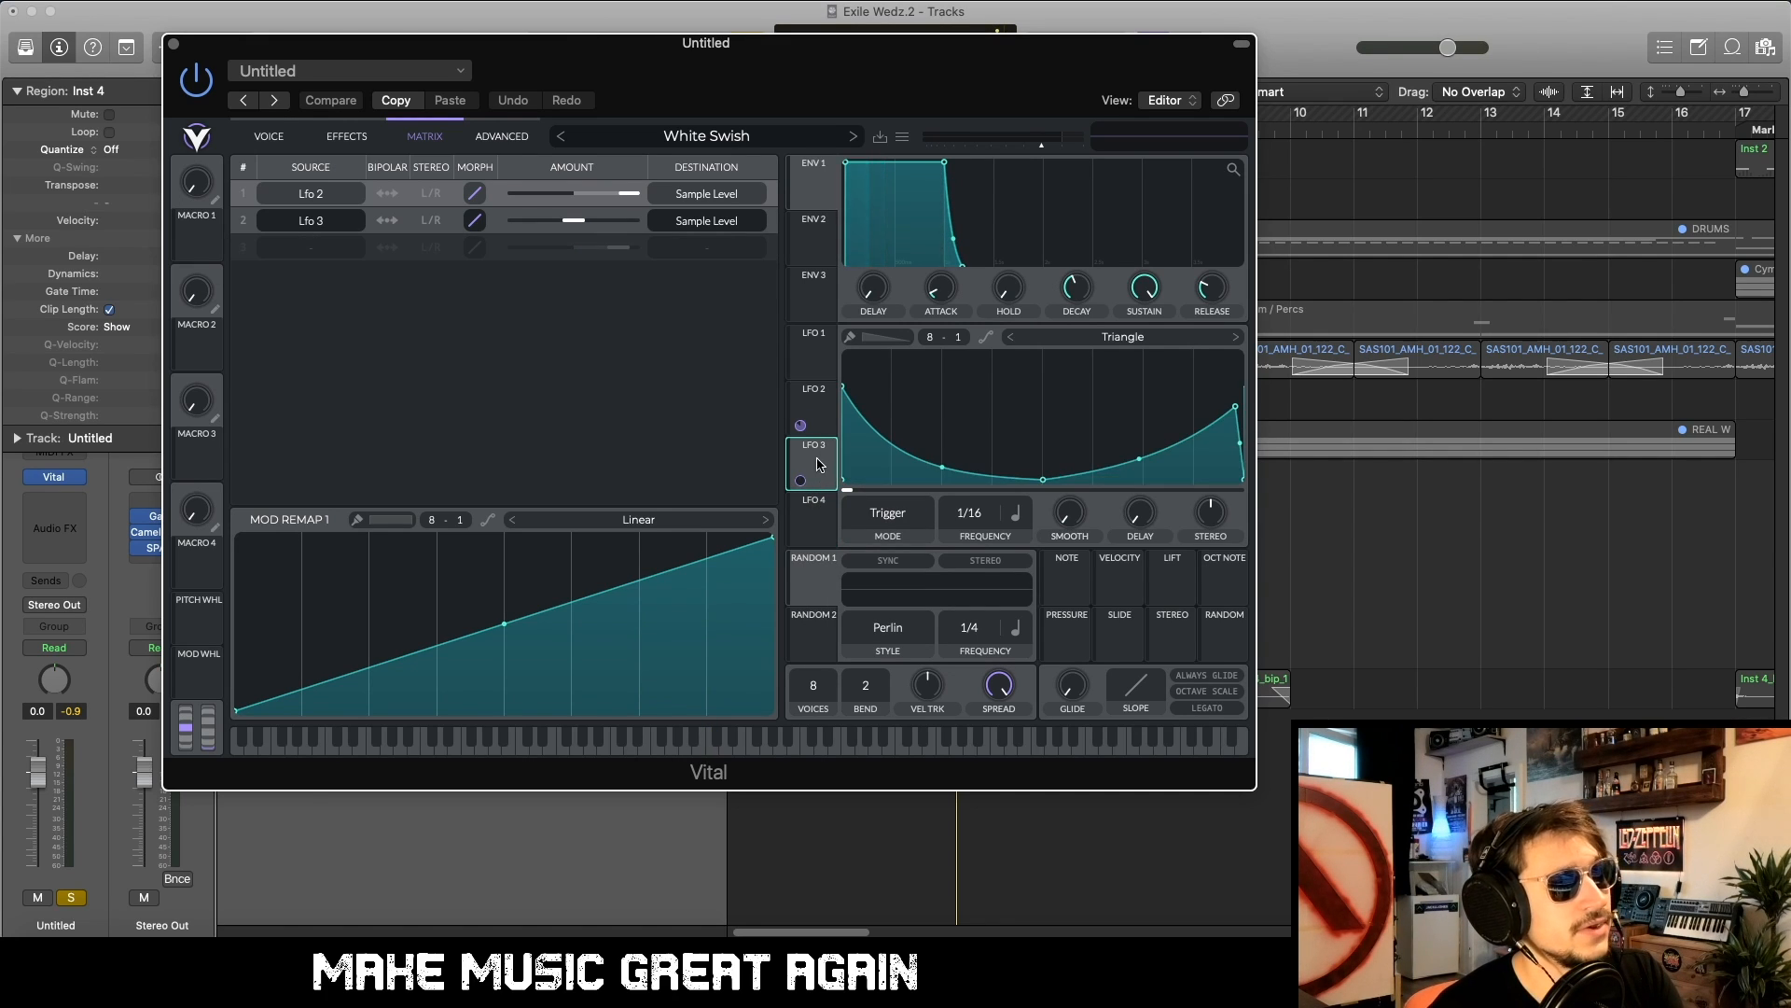
click(814, 505)
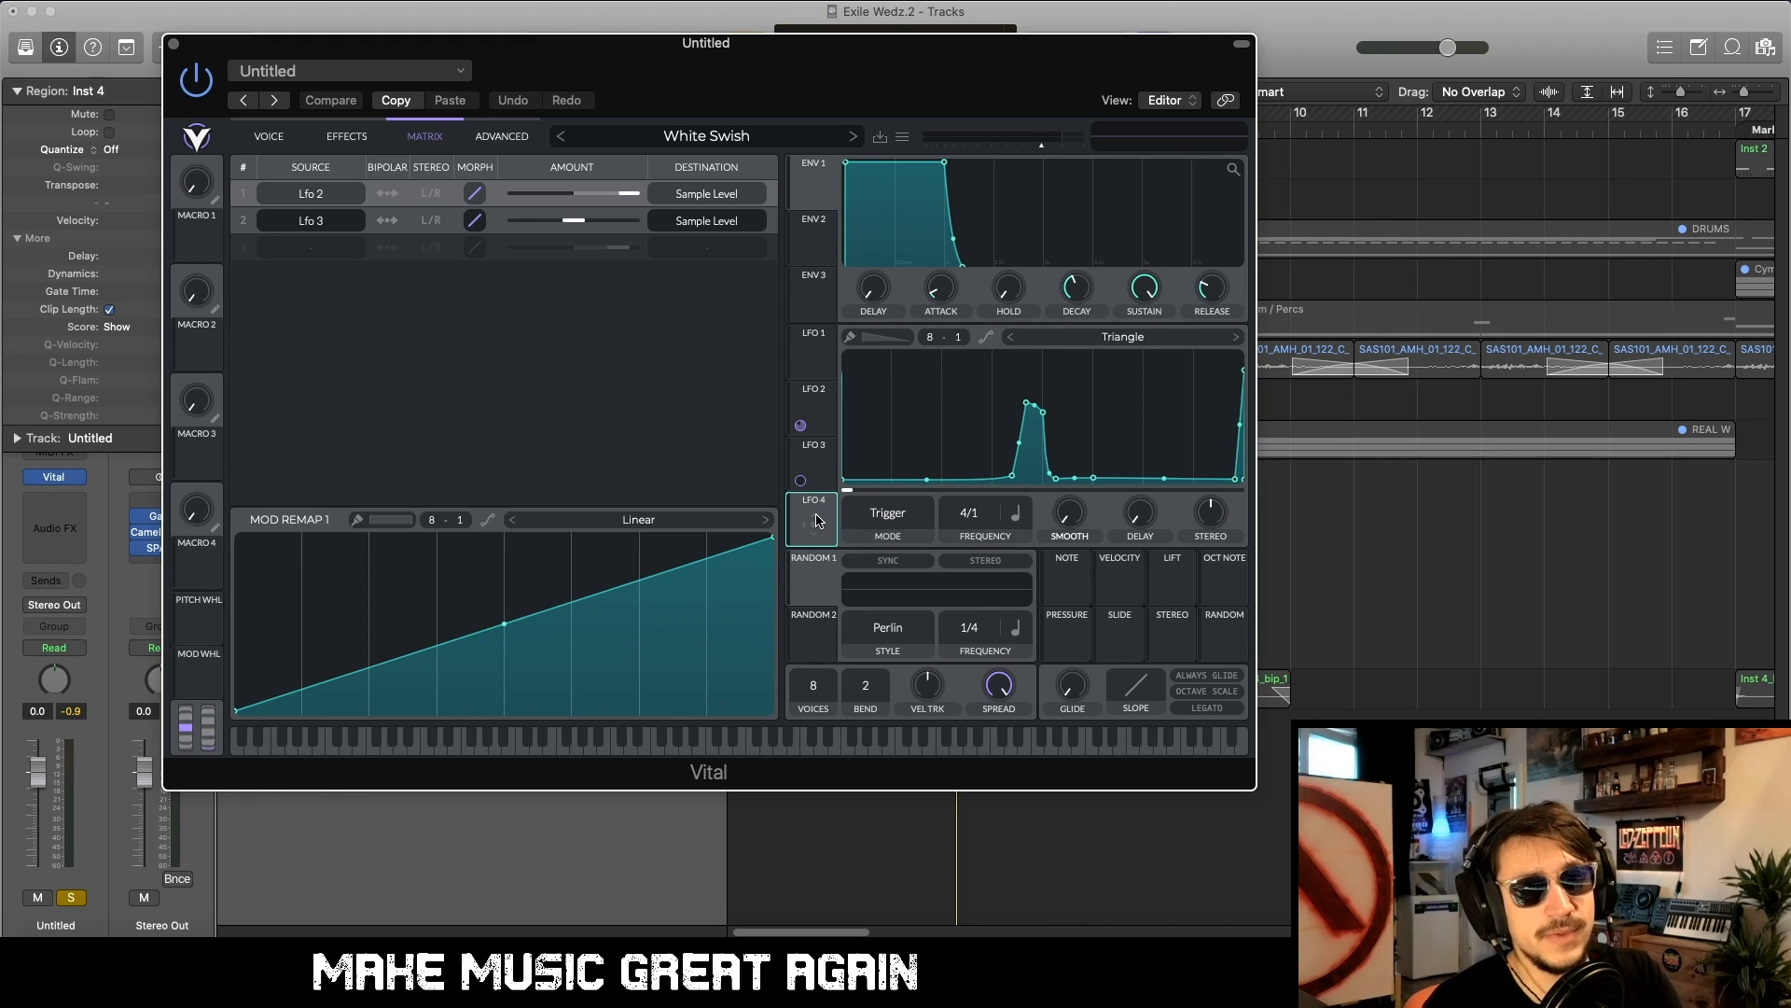
drag(818, 520, 730, 440)
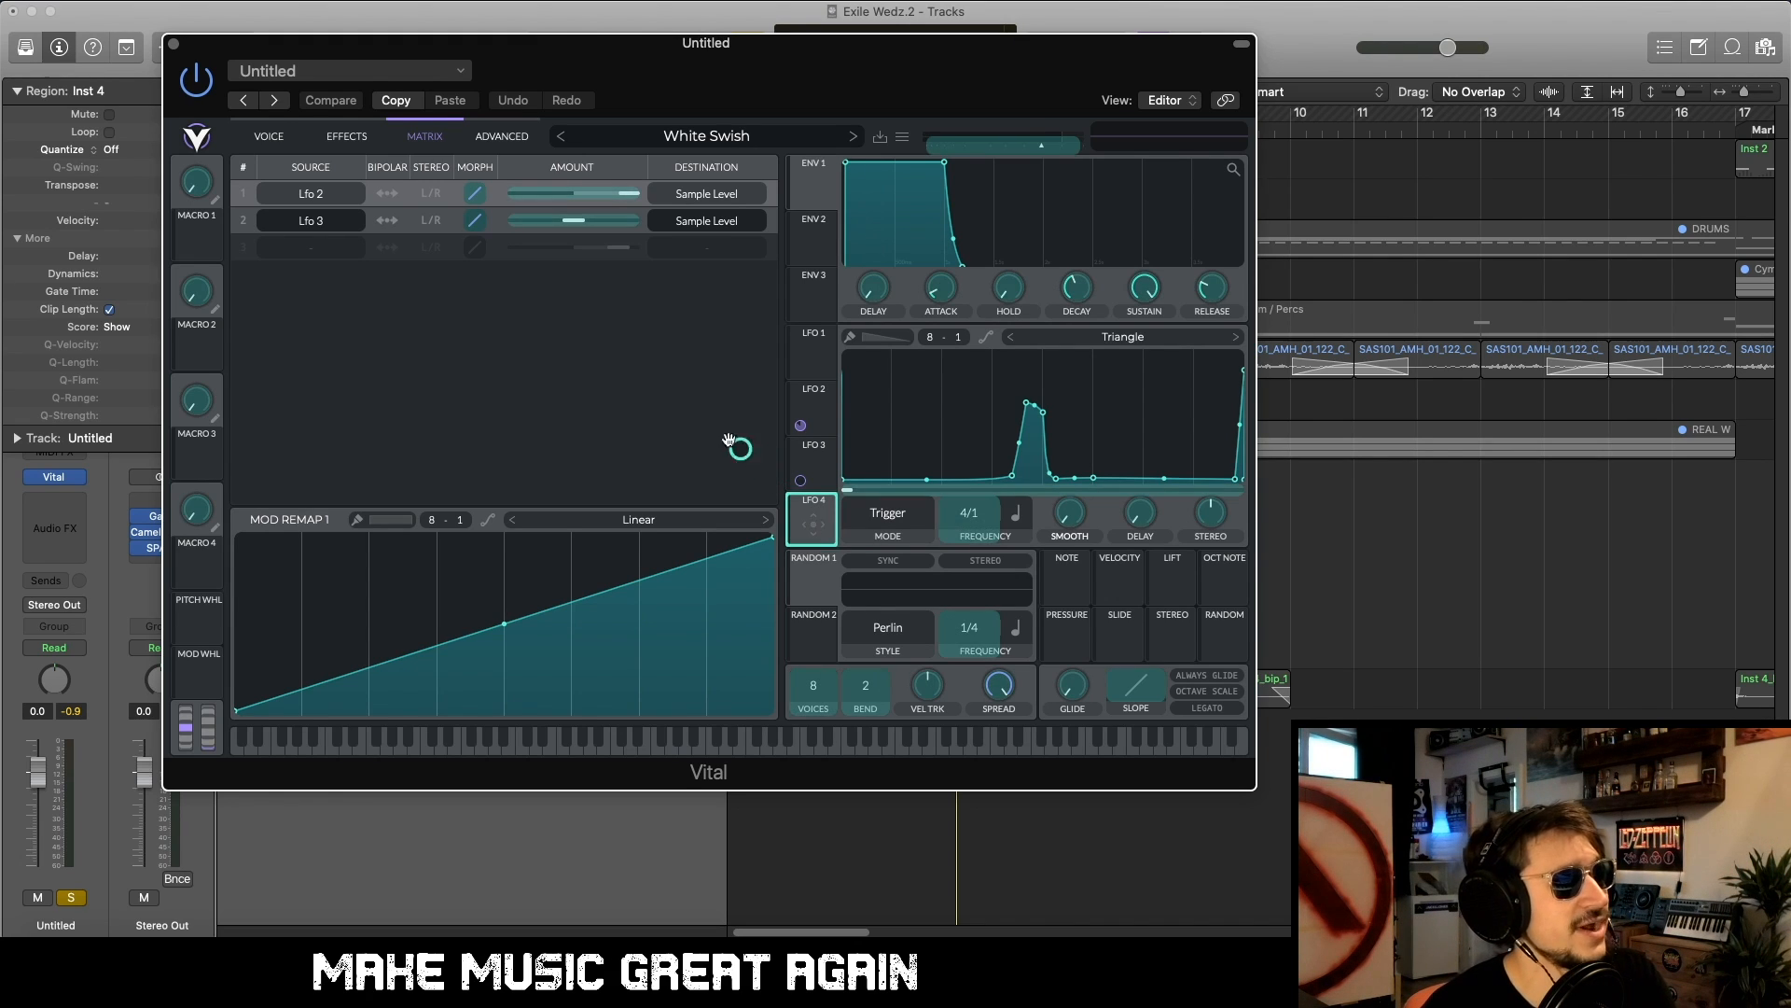
drag(651, 366, 524, 215)
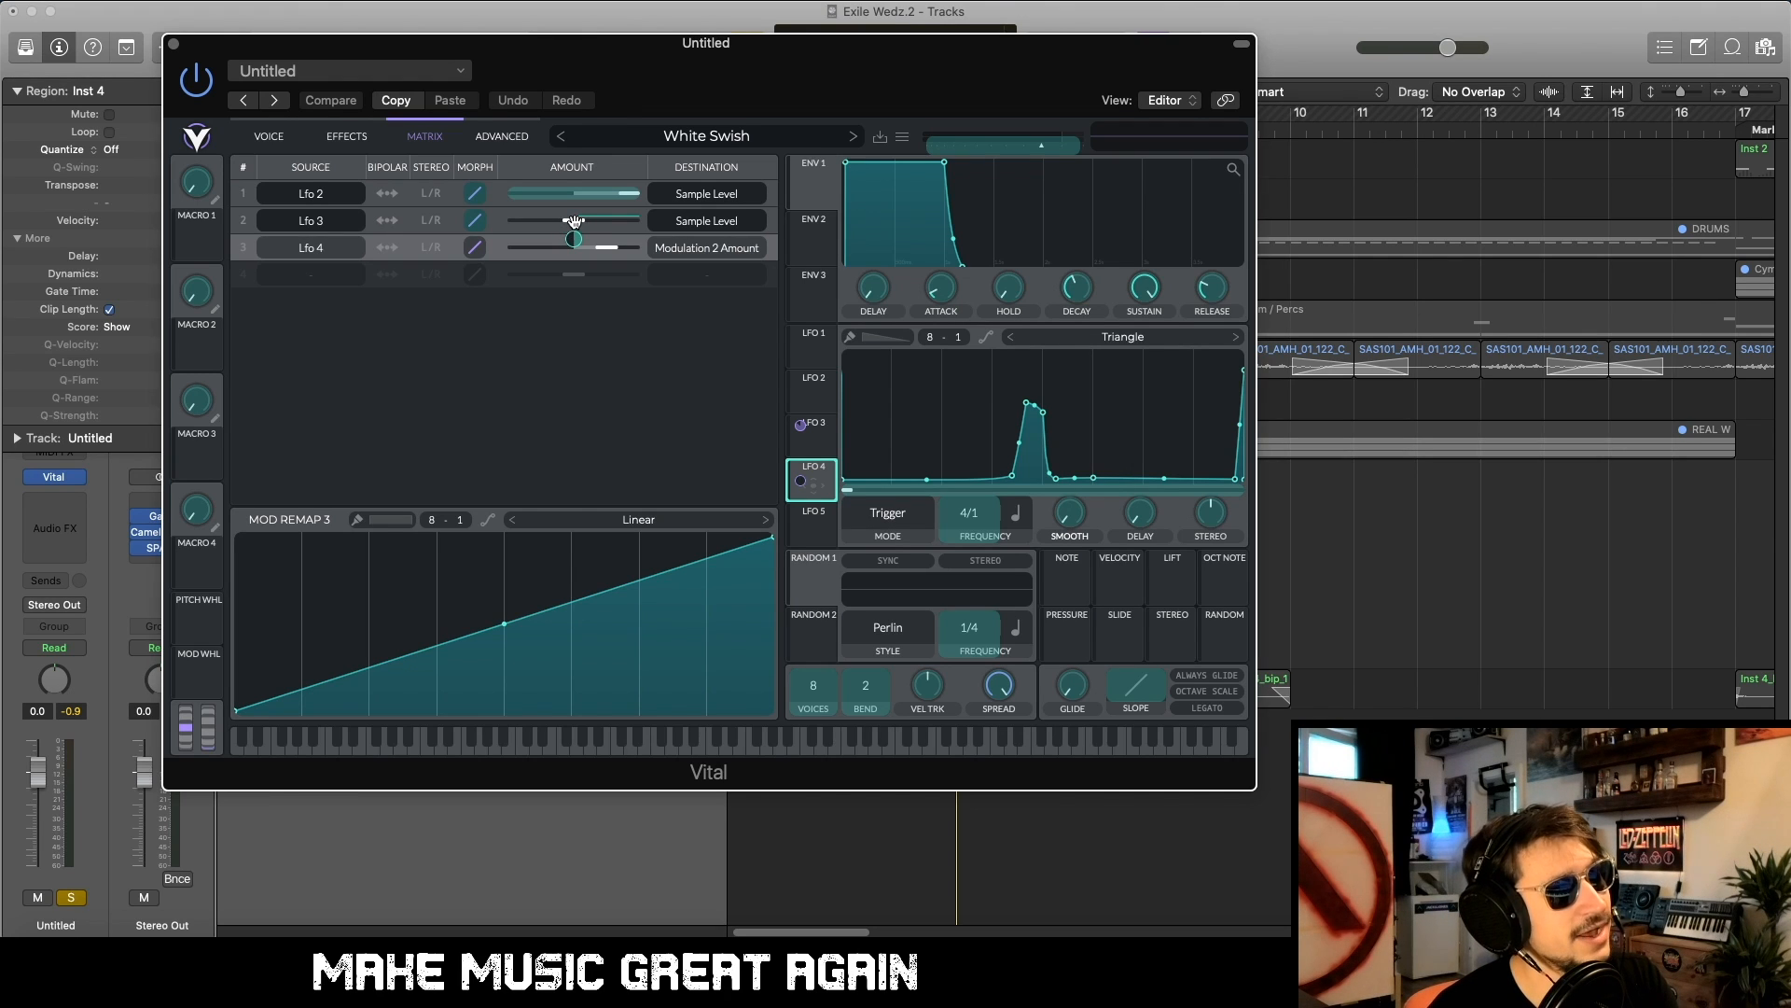
drag(574, 222, 574, 222)
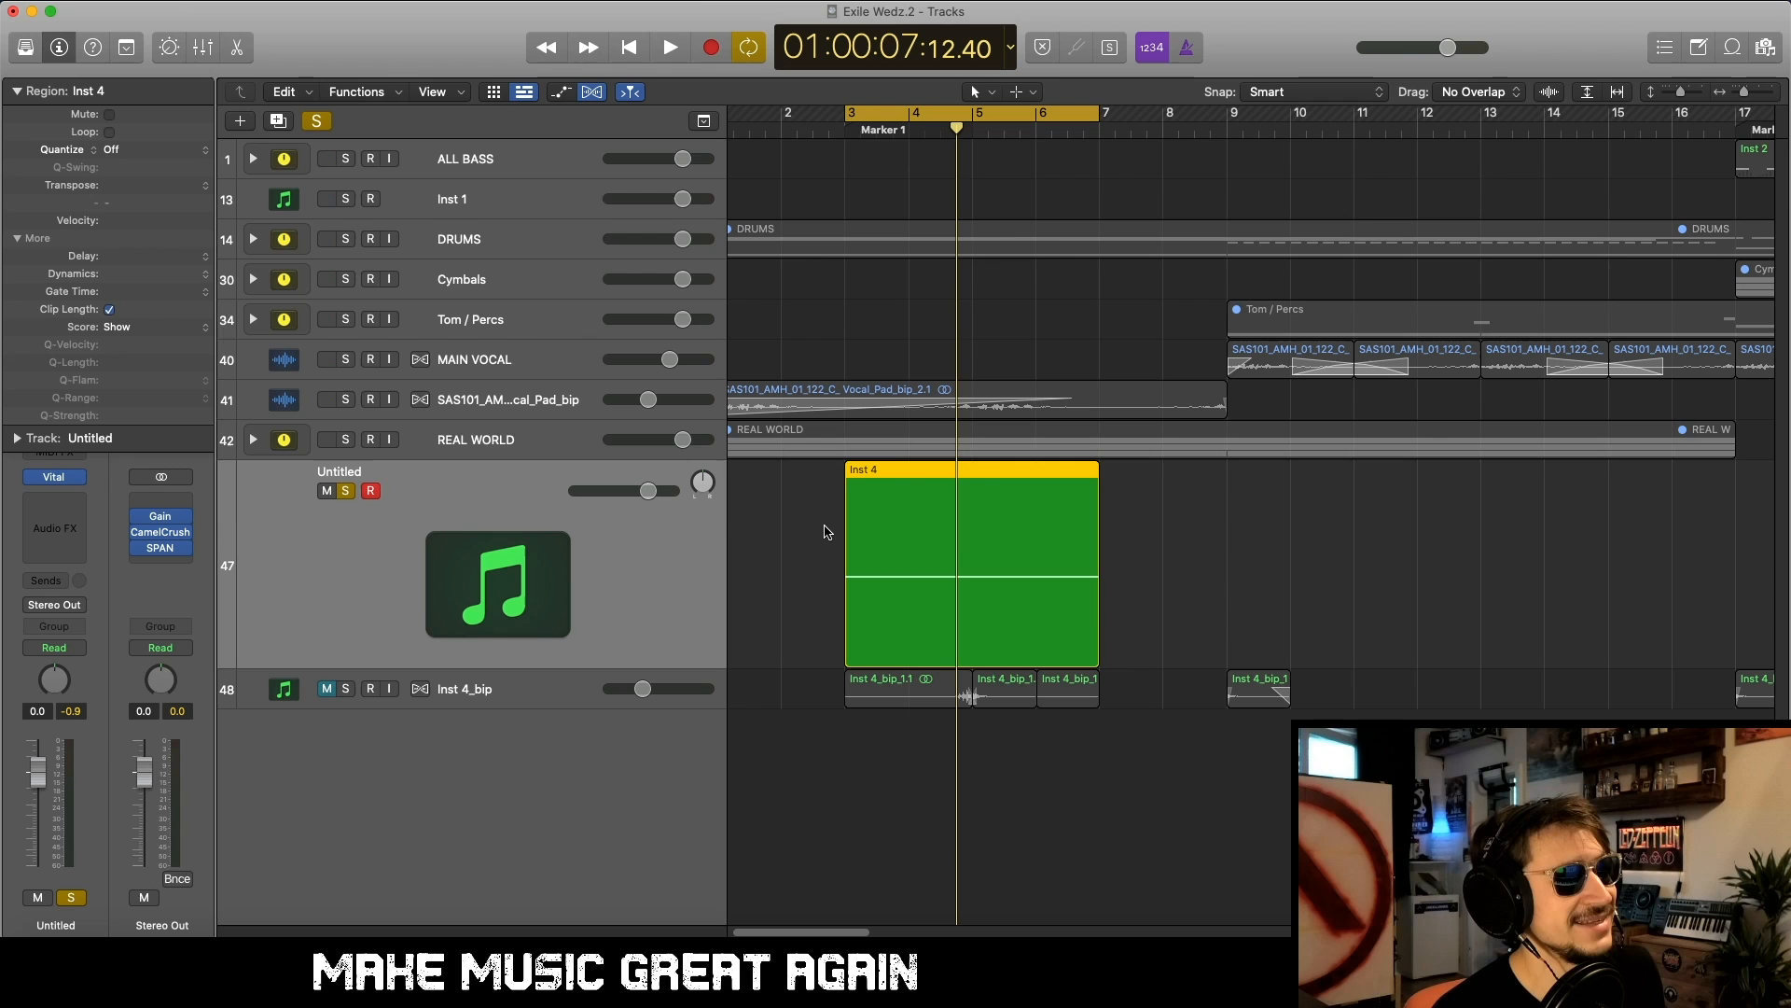
Step: Unsolo and mute the Untitled synth track, and unmute the bounced Inst 4_bip track
click(826, 532)
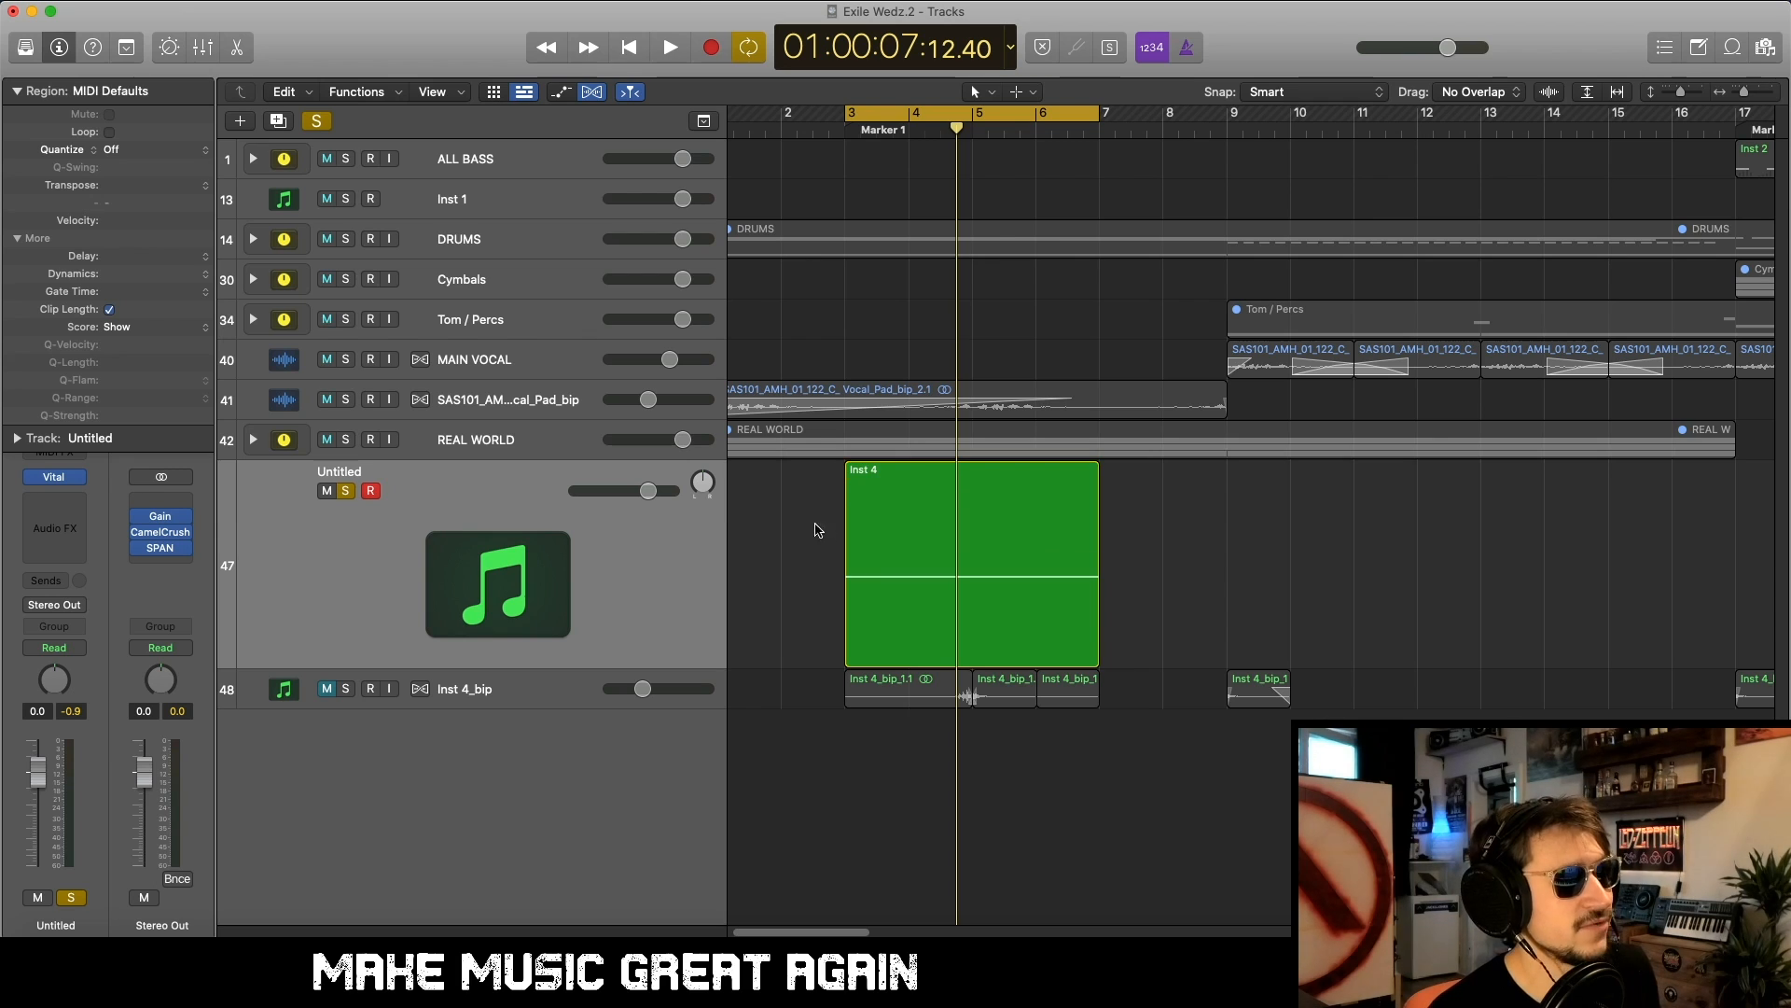
key(s)
key(m)
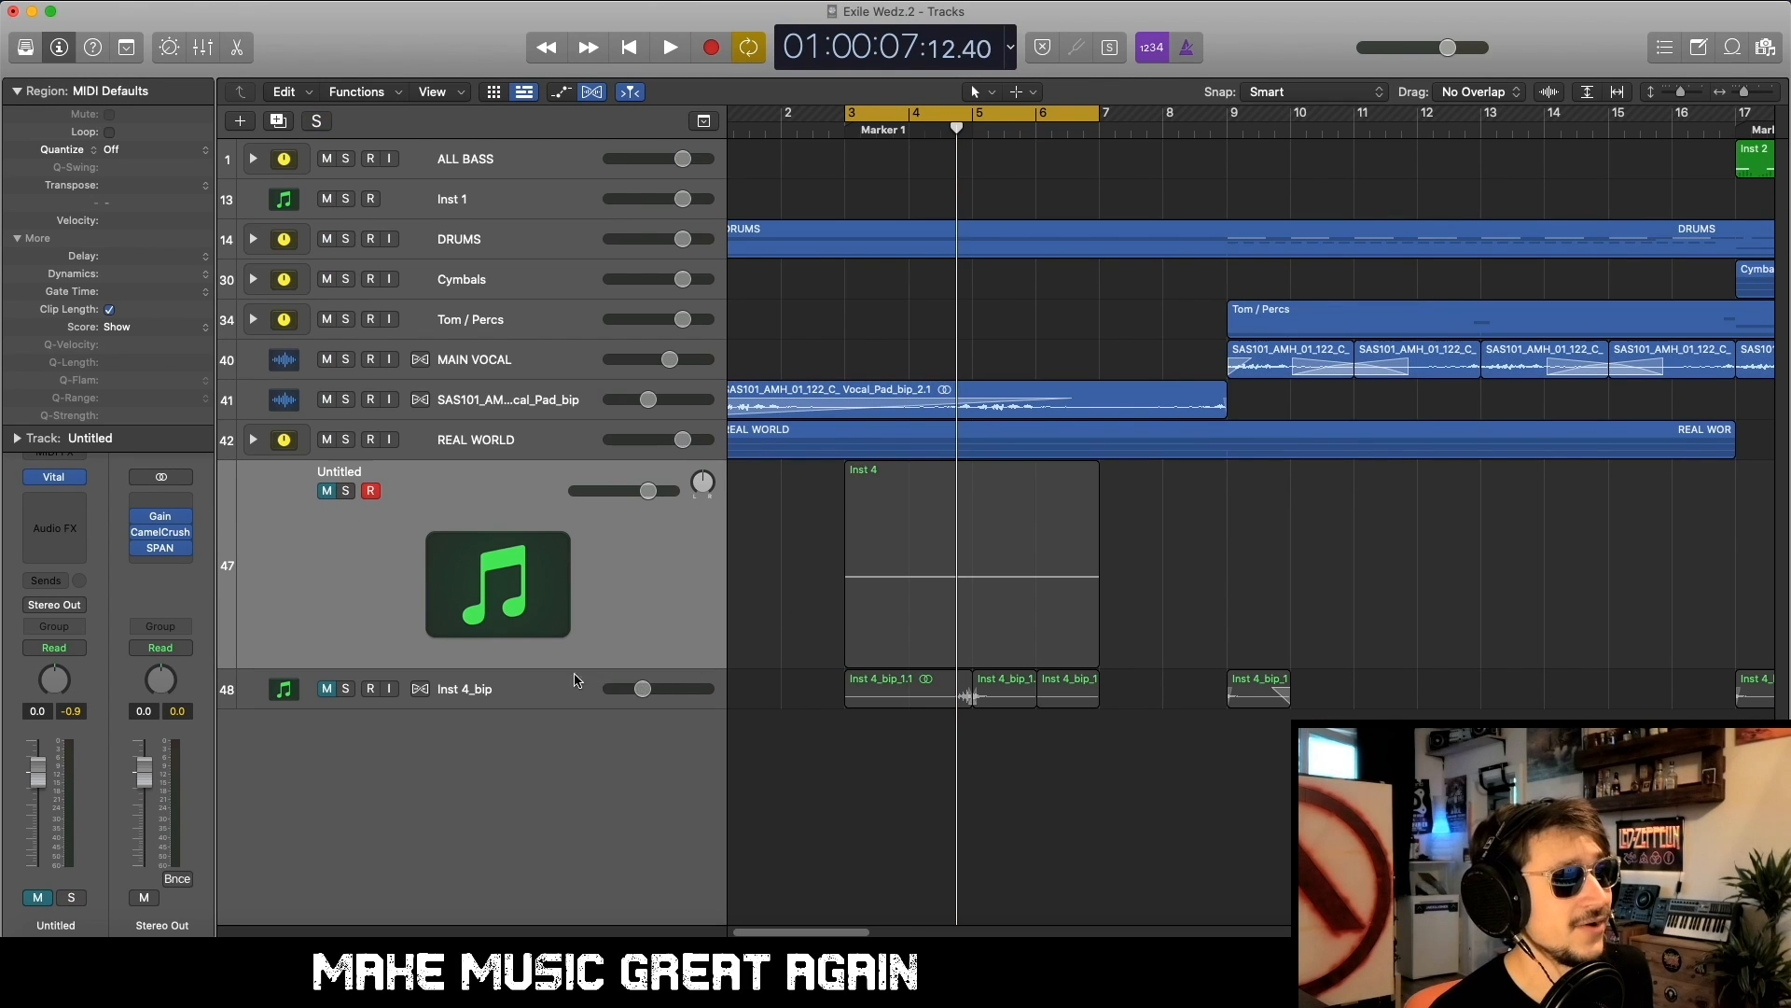
click(407, 688)
click(328, 689)
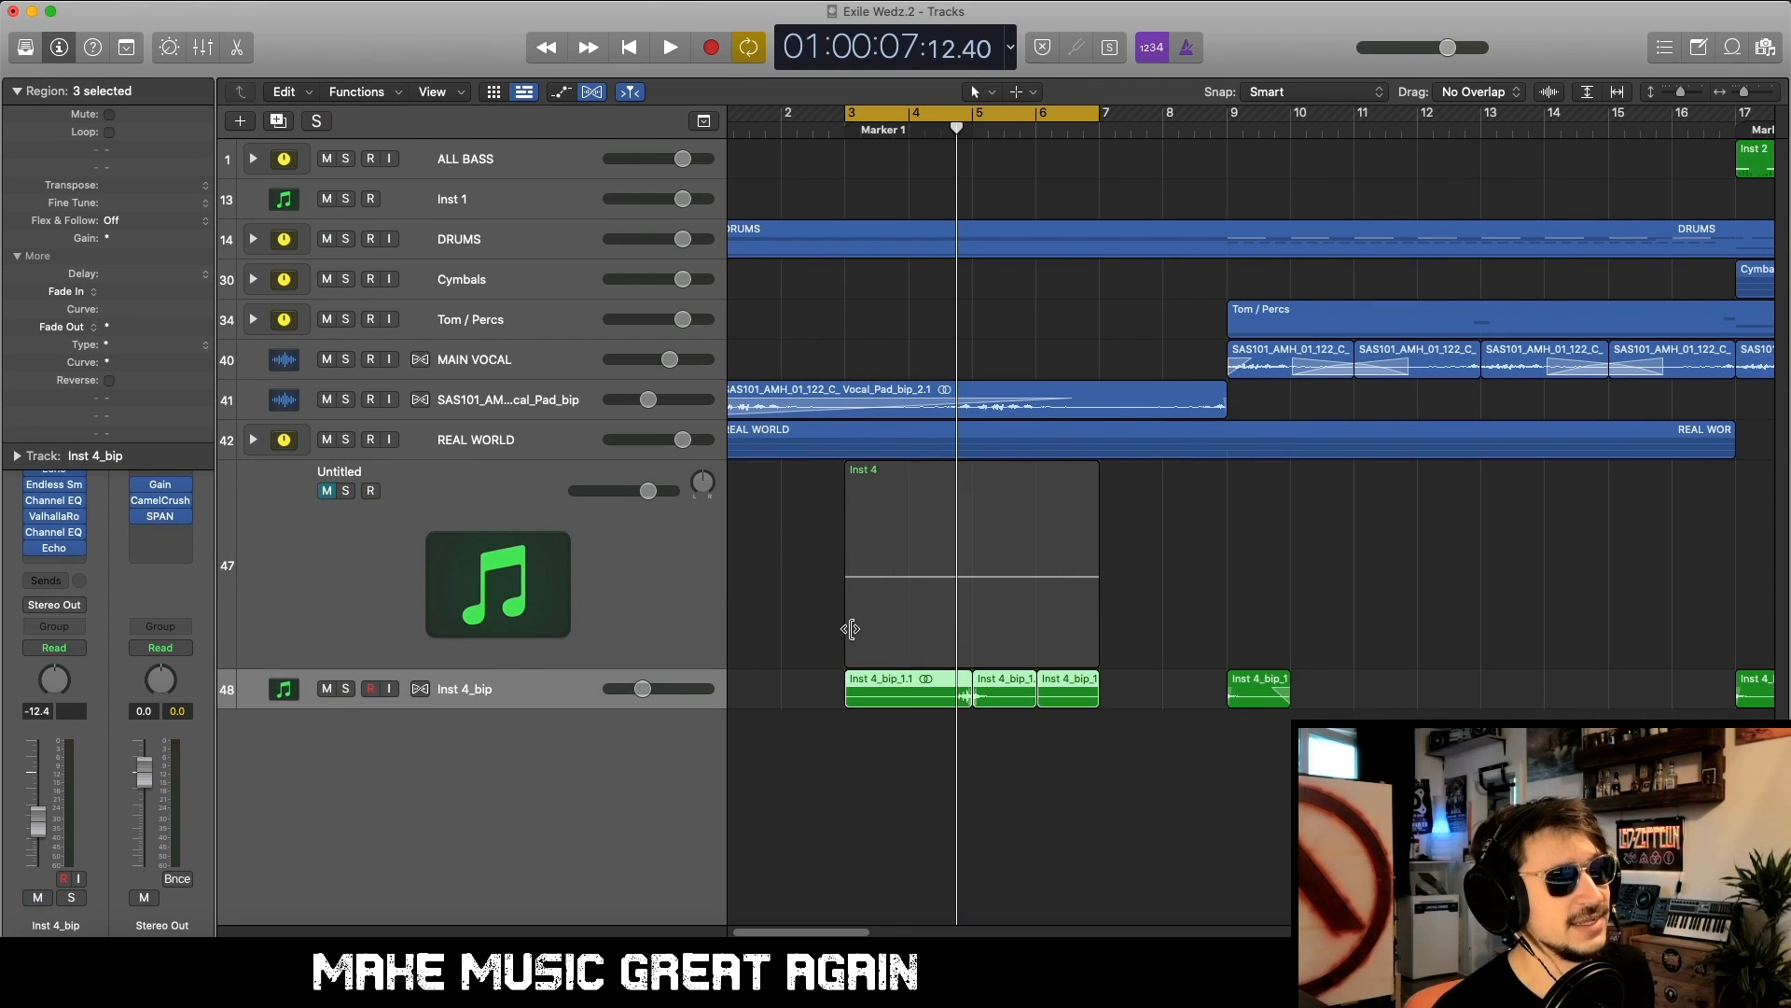
Step: Solo the Inst 4_bip track and play its bounced swish regions from just before beat 4 of bar 4
key(z)
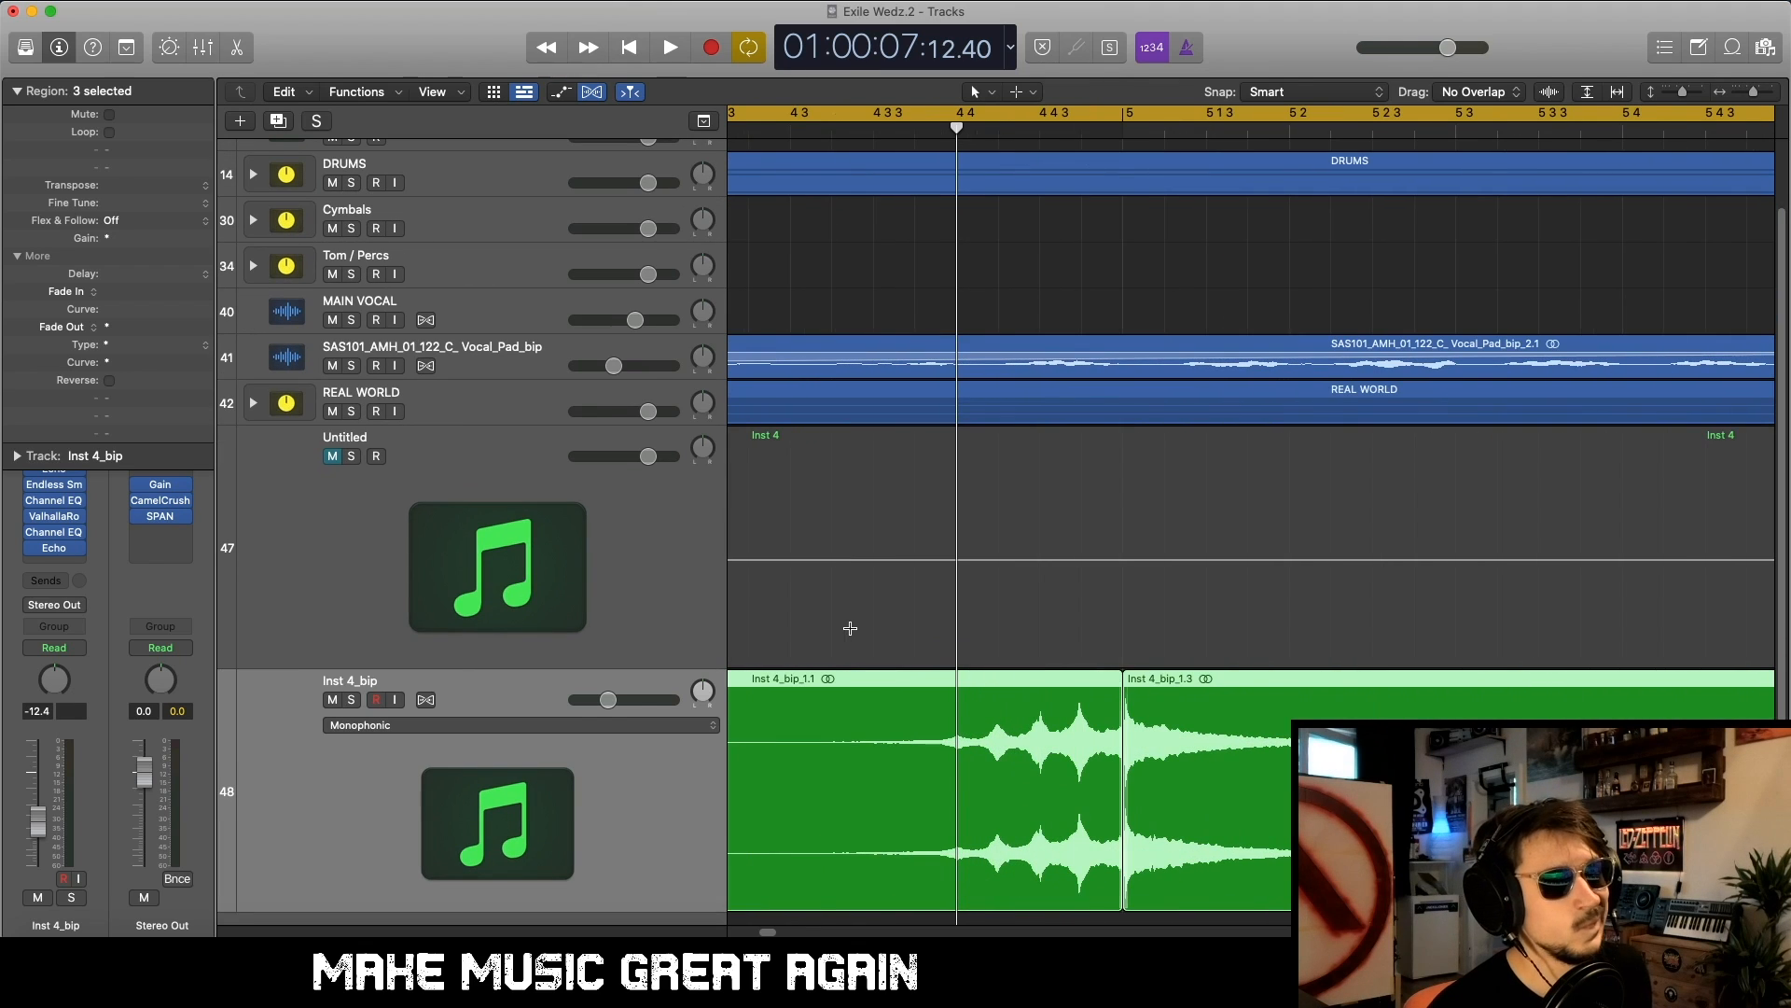
scroll(892, 794, right, 3)
scroll(1085, 766, down, 3)
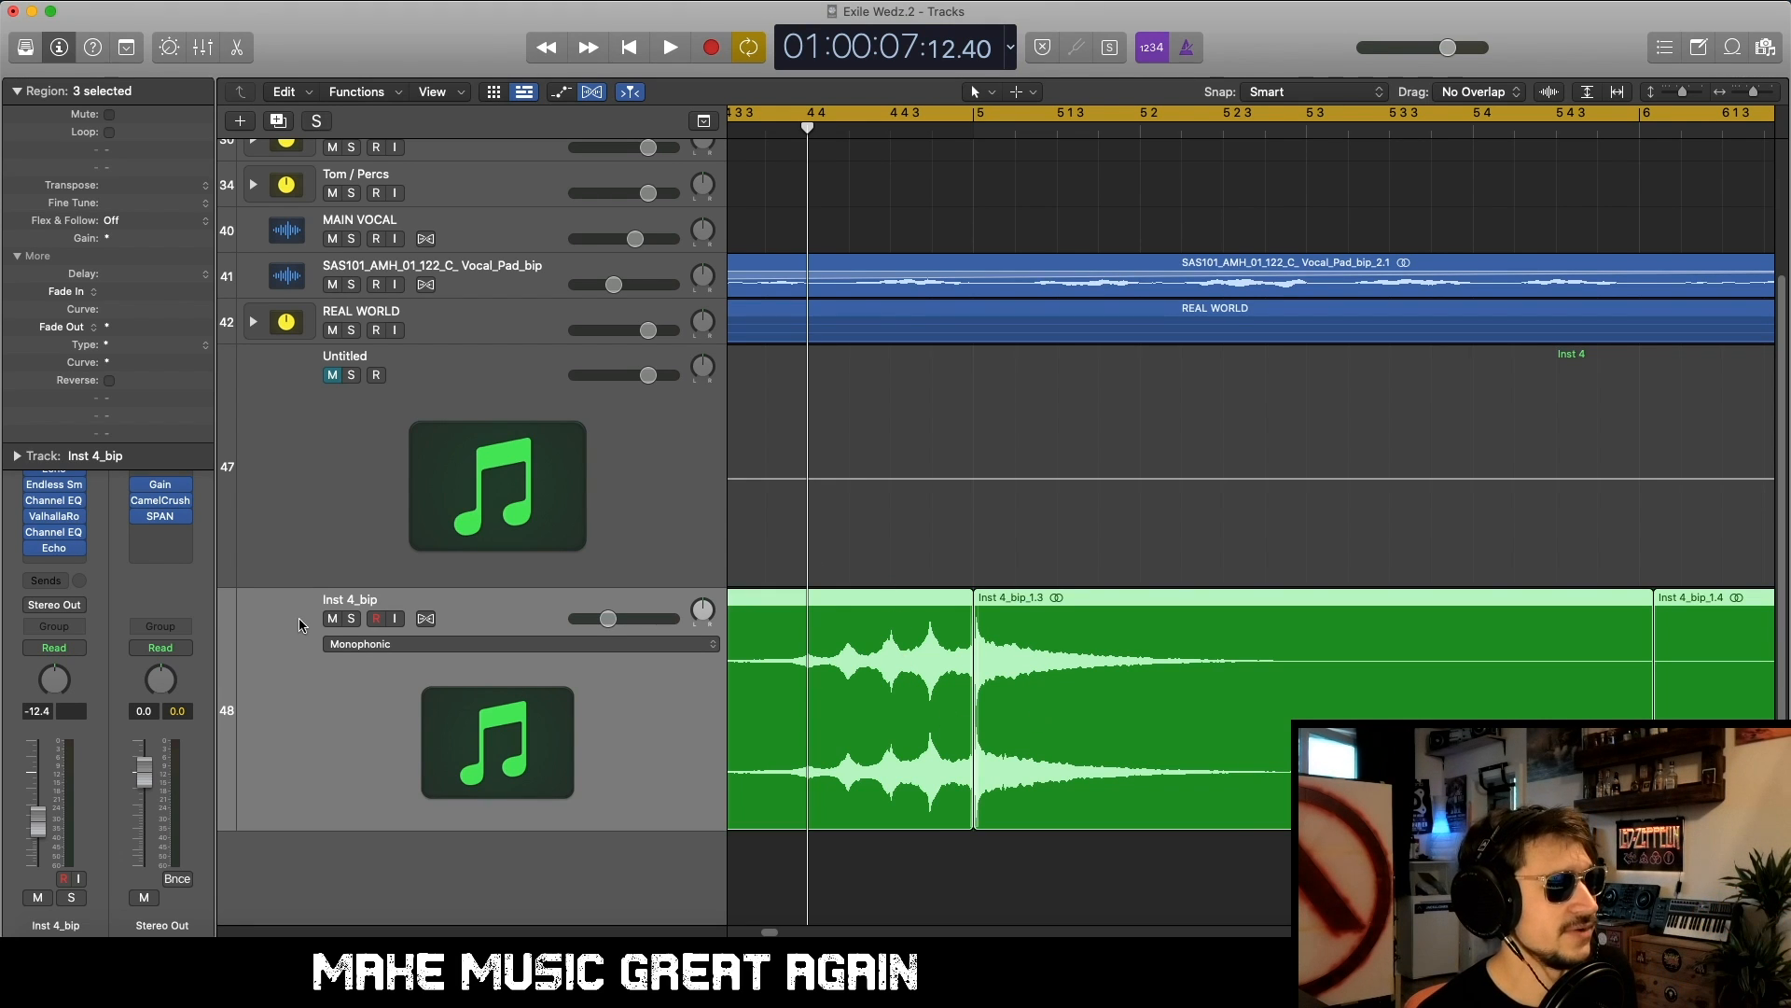
click(351, 618)
click(767, 130)
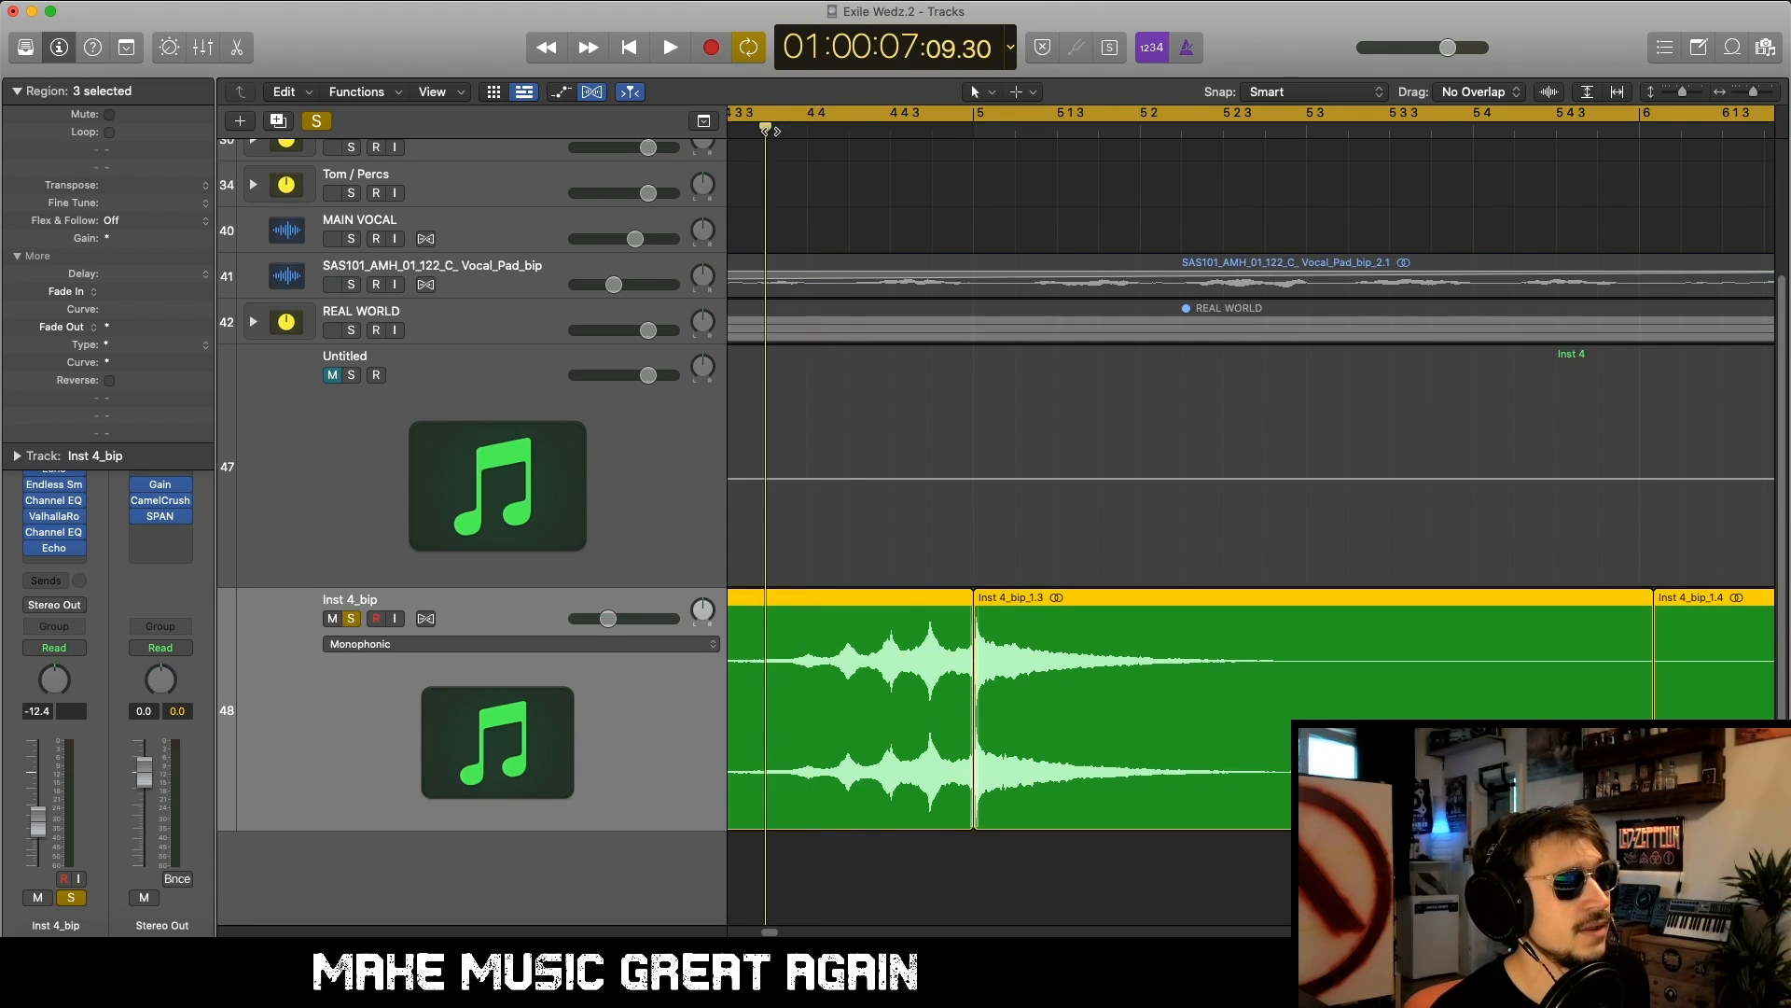
key(space)
key(super+Left)
key(super+Left)
key(super+Left)
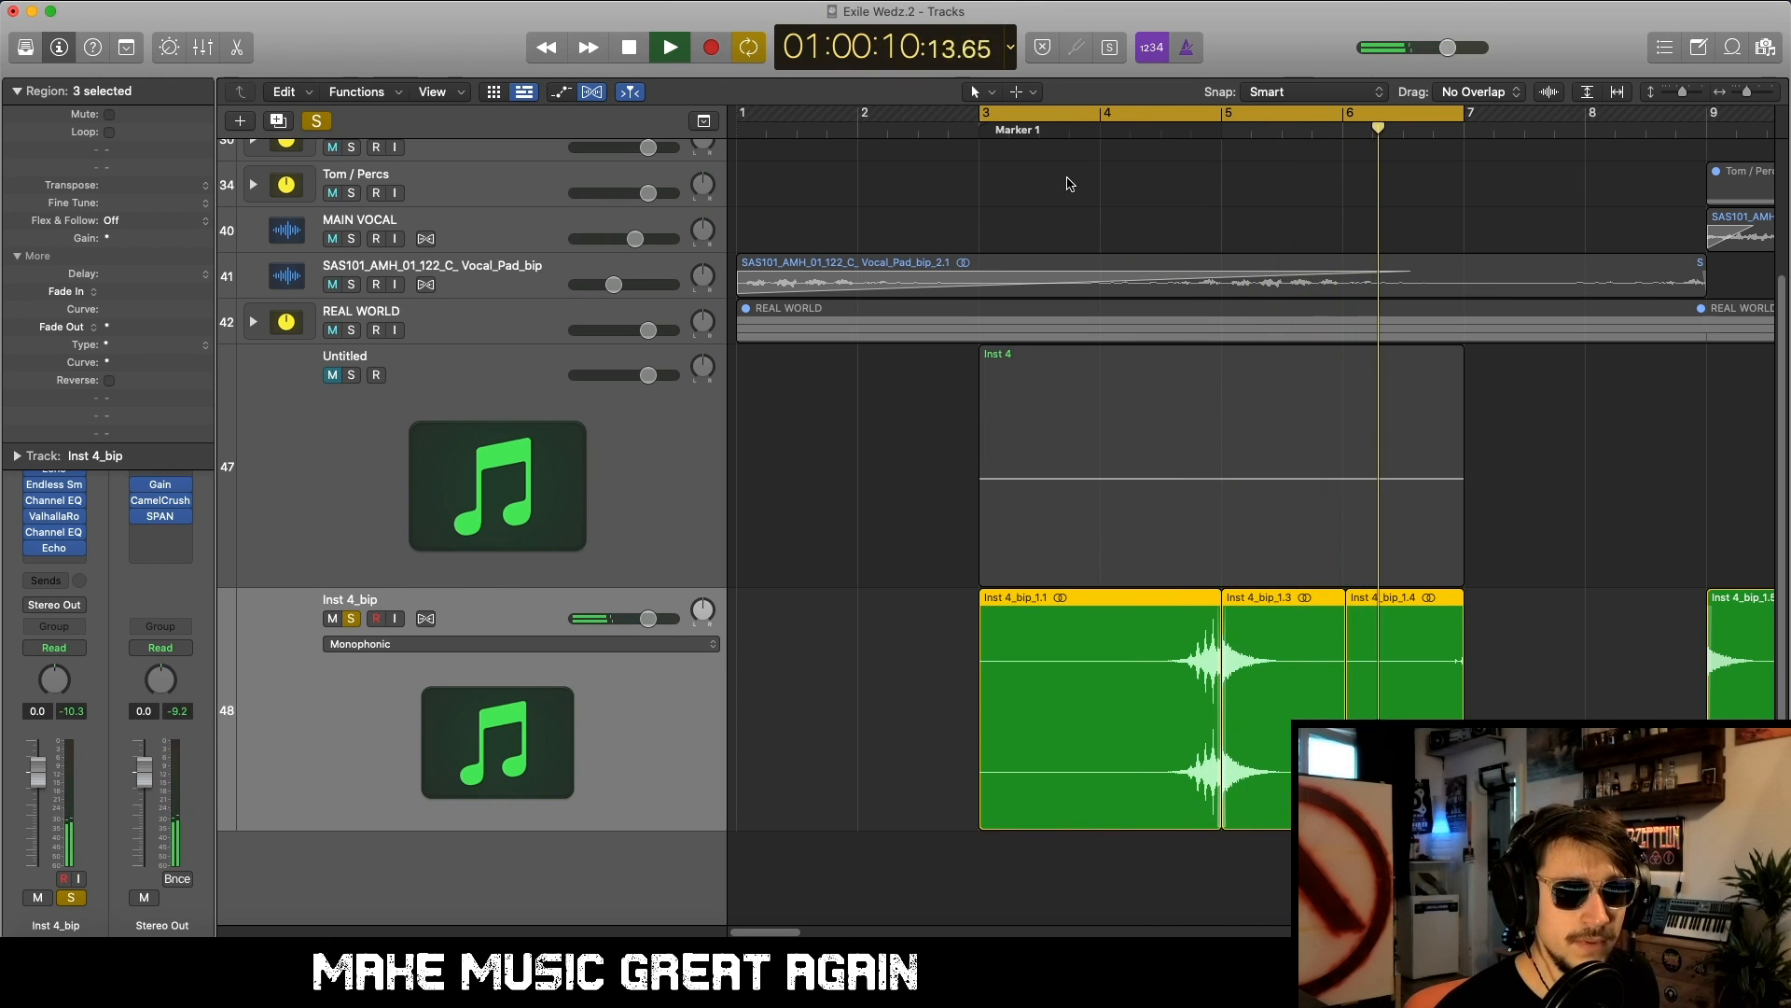
key(space)
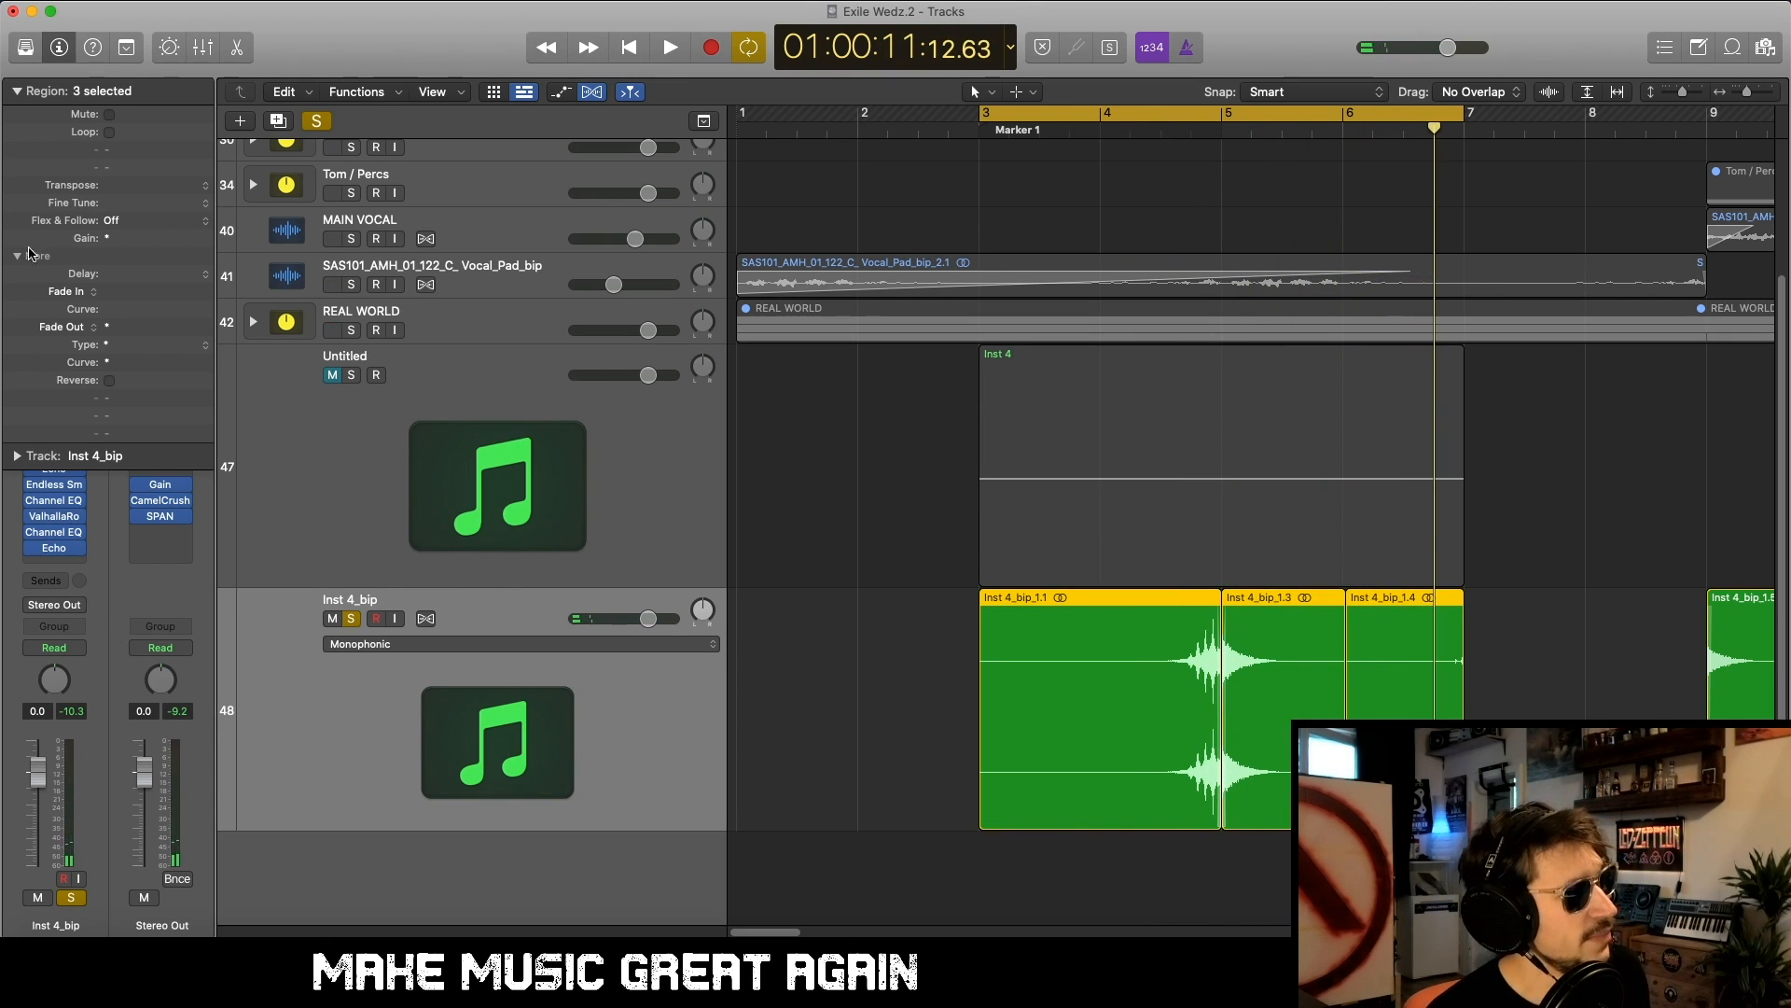
Step: Collapse the Region inspector and play the swish within the full mix from just after bar 4
click(16, 90)
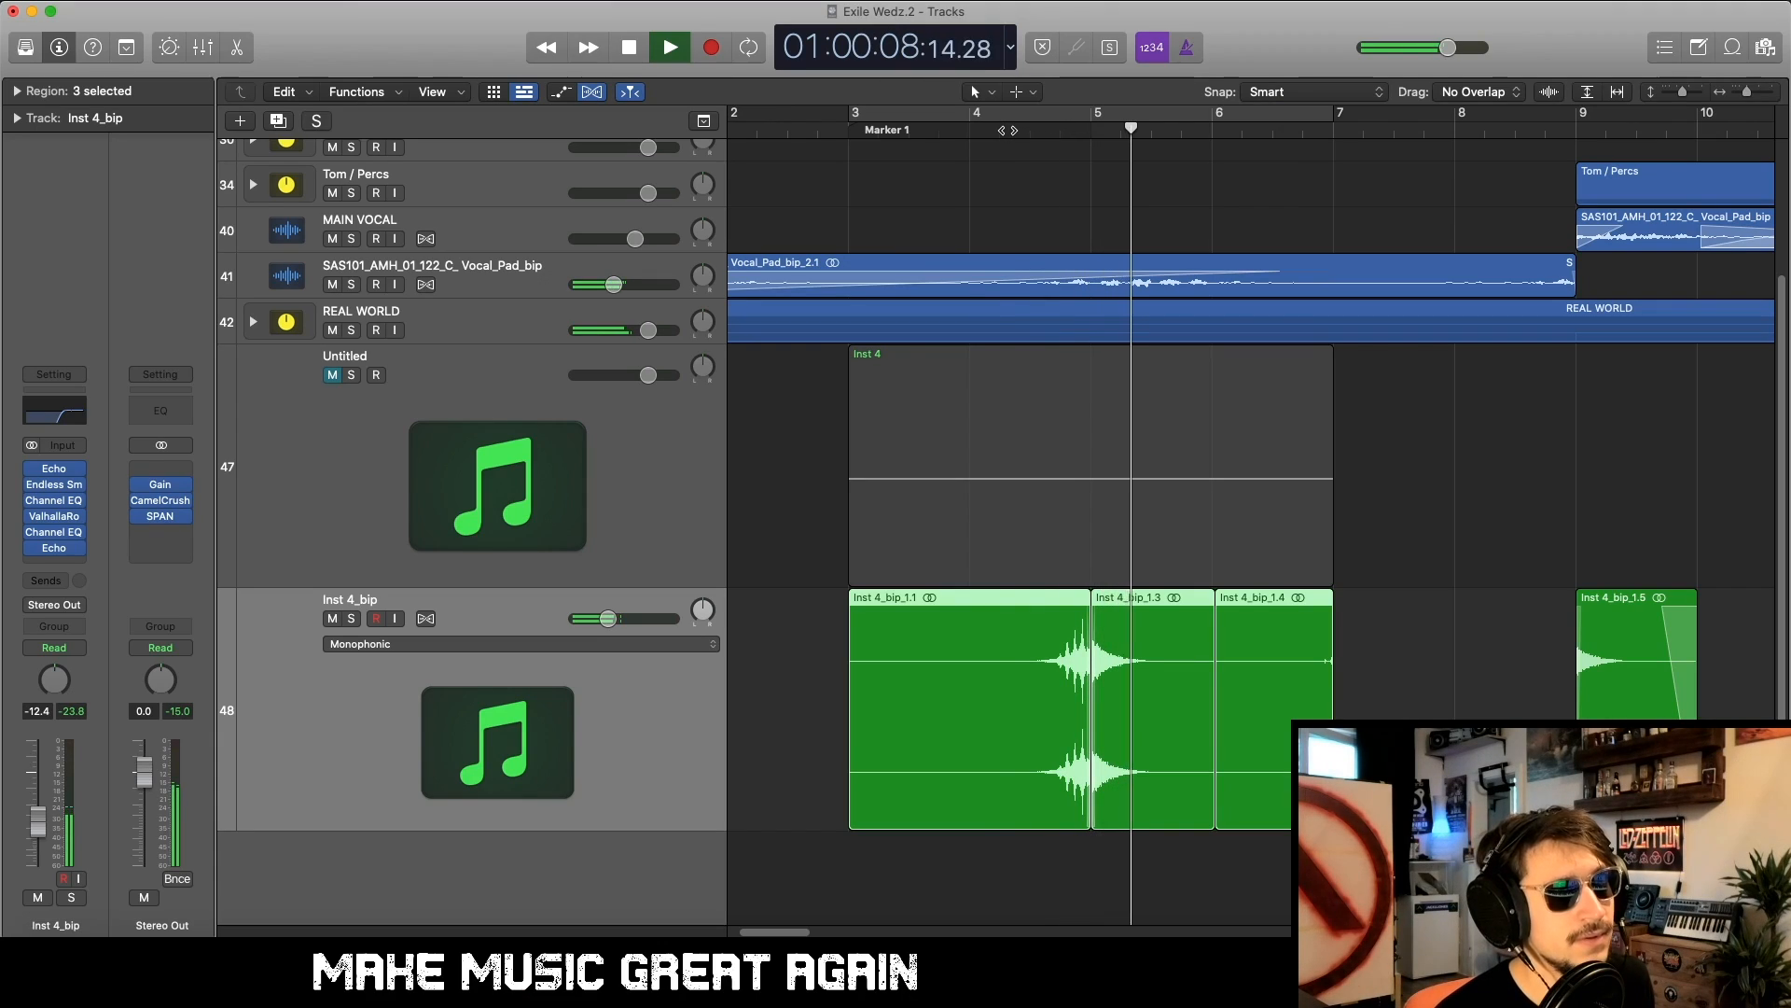
click(1008, 131)
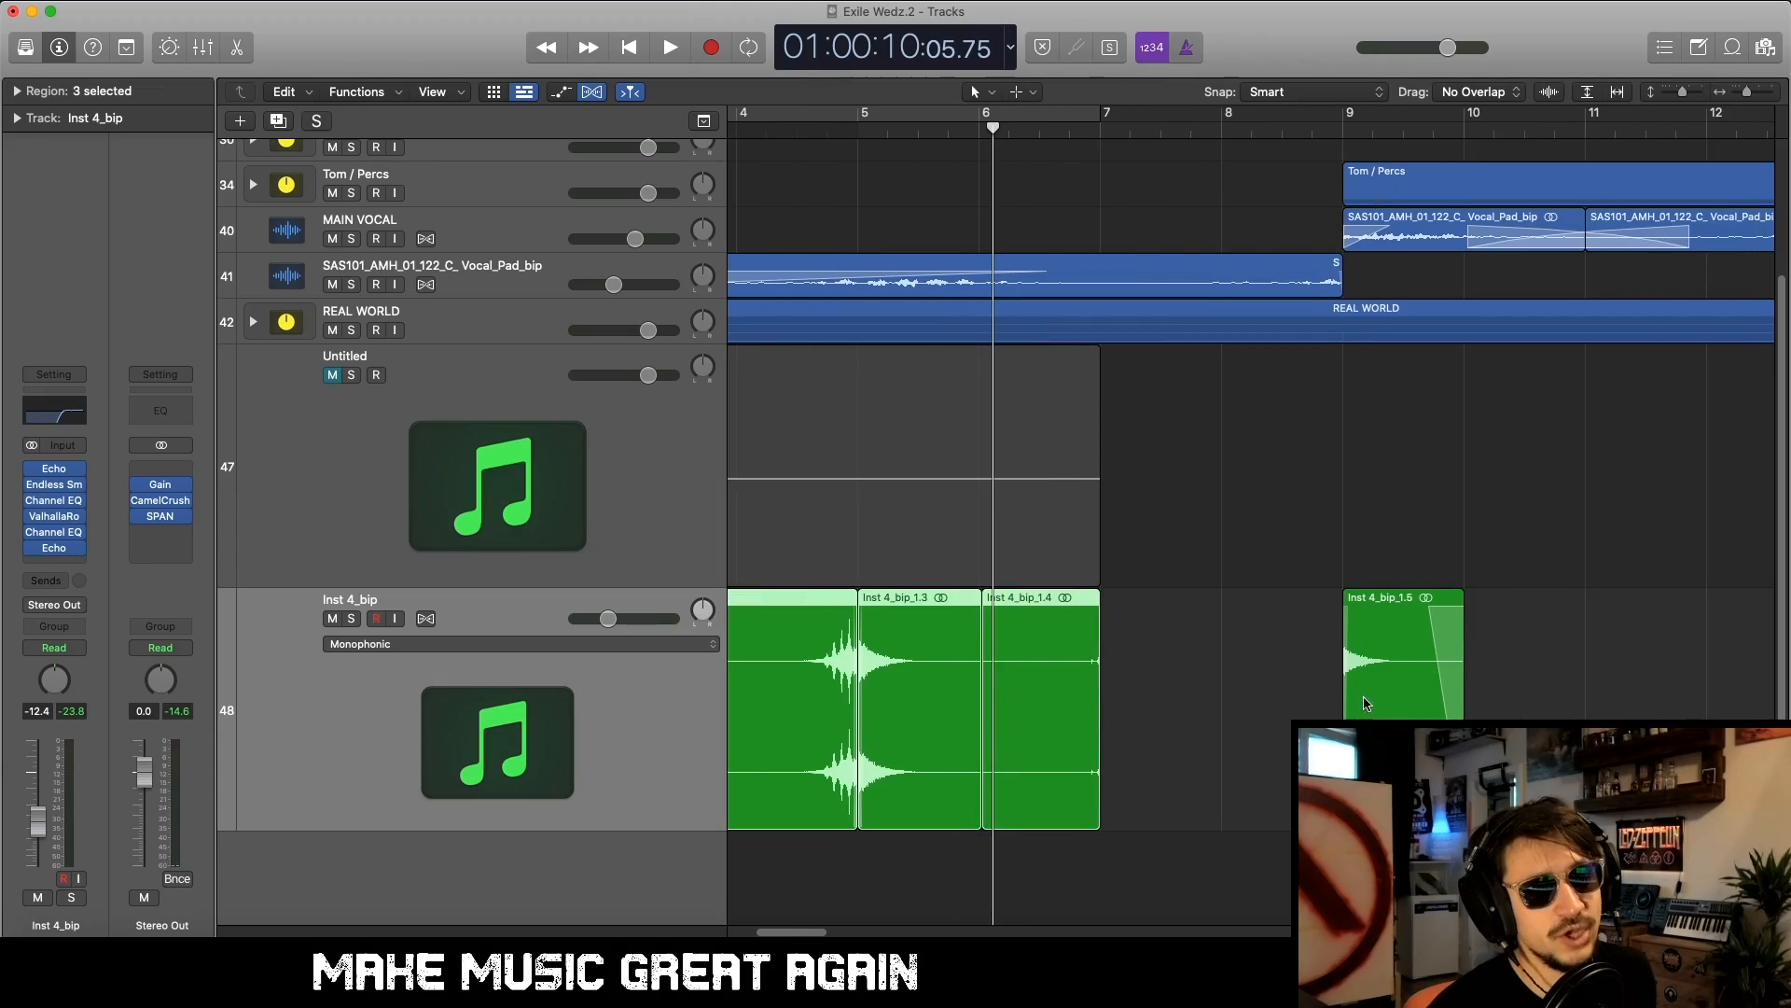
Step: Examine where the Inst 4_bip swish regions repeat along the arrangement from bar 9 to bar 33
key(super+Left)
key(super+Left)
key(super+Left)
key(super+Left)
scroll(1406, 635, right, 3)
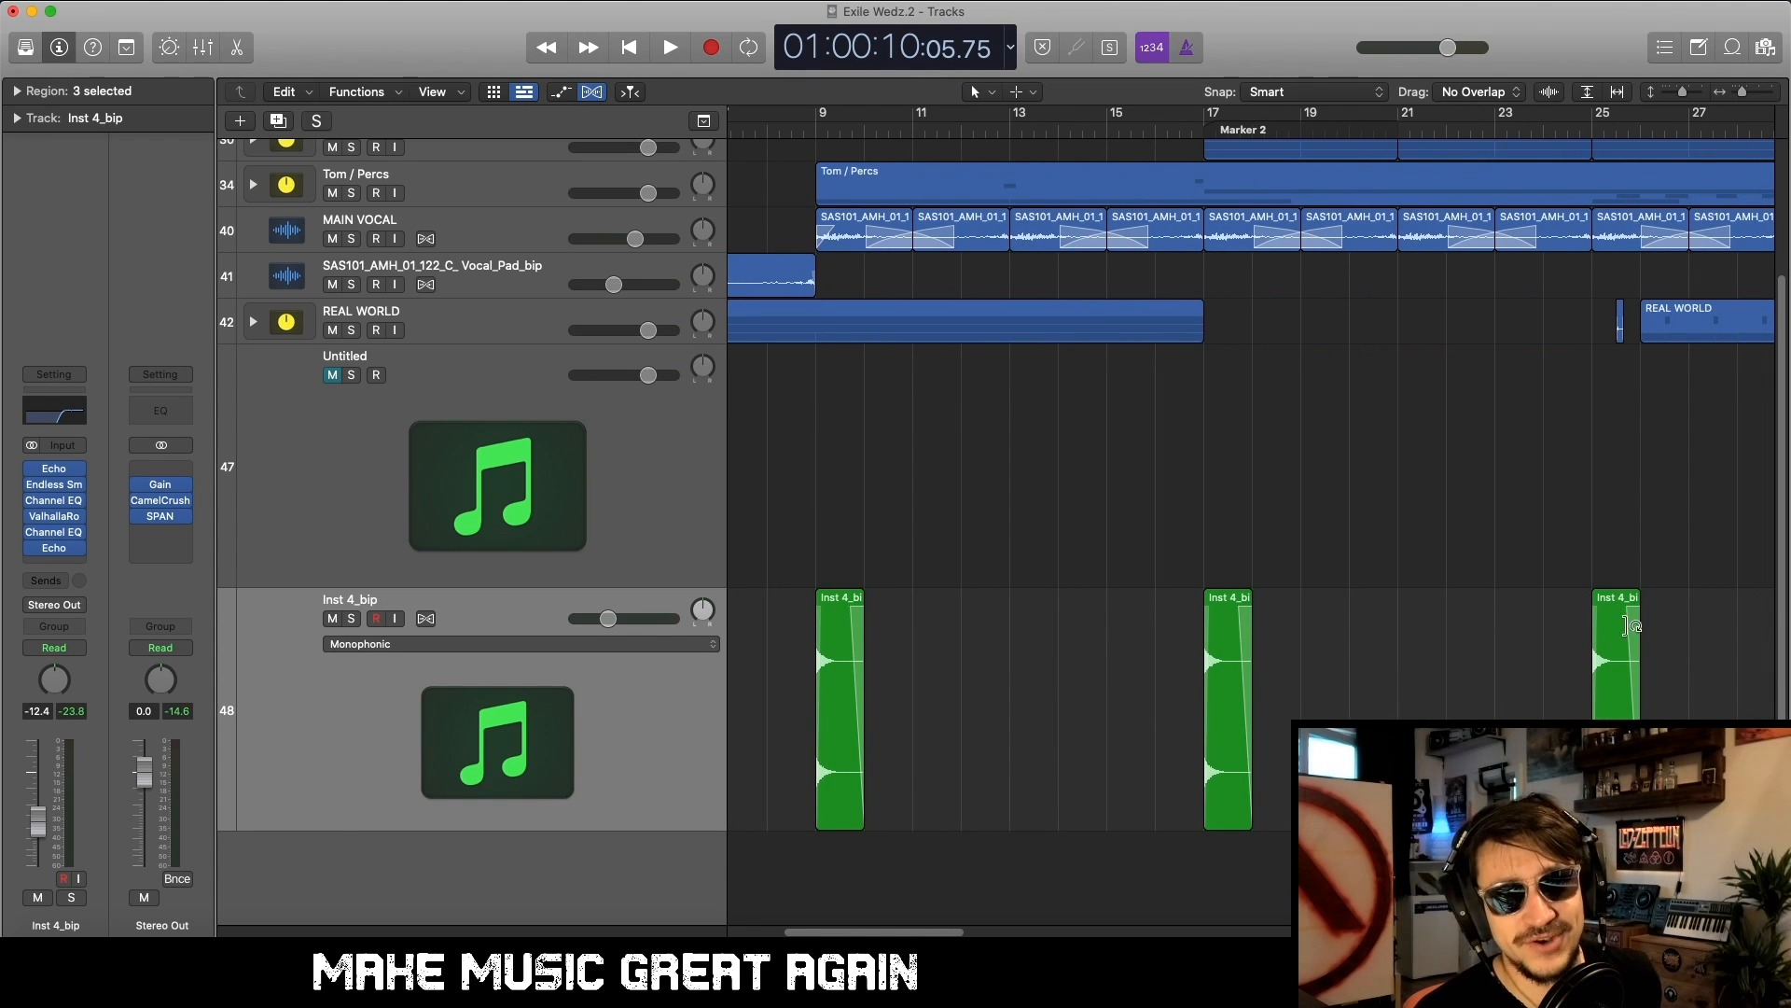
scroll(1499, 620, right, 5)
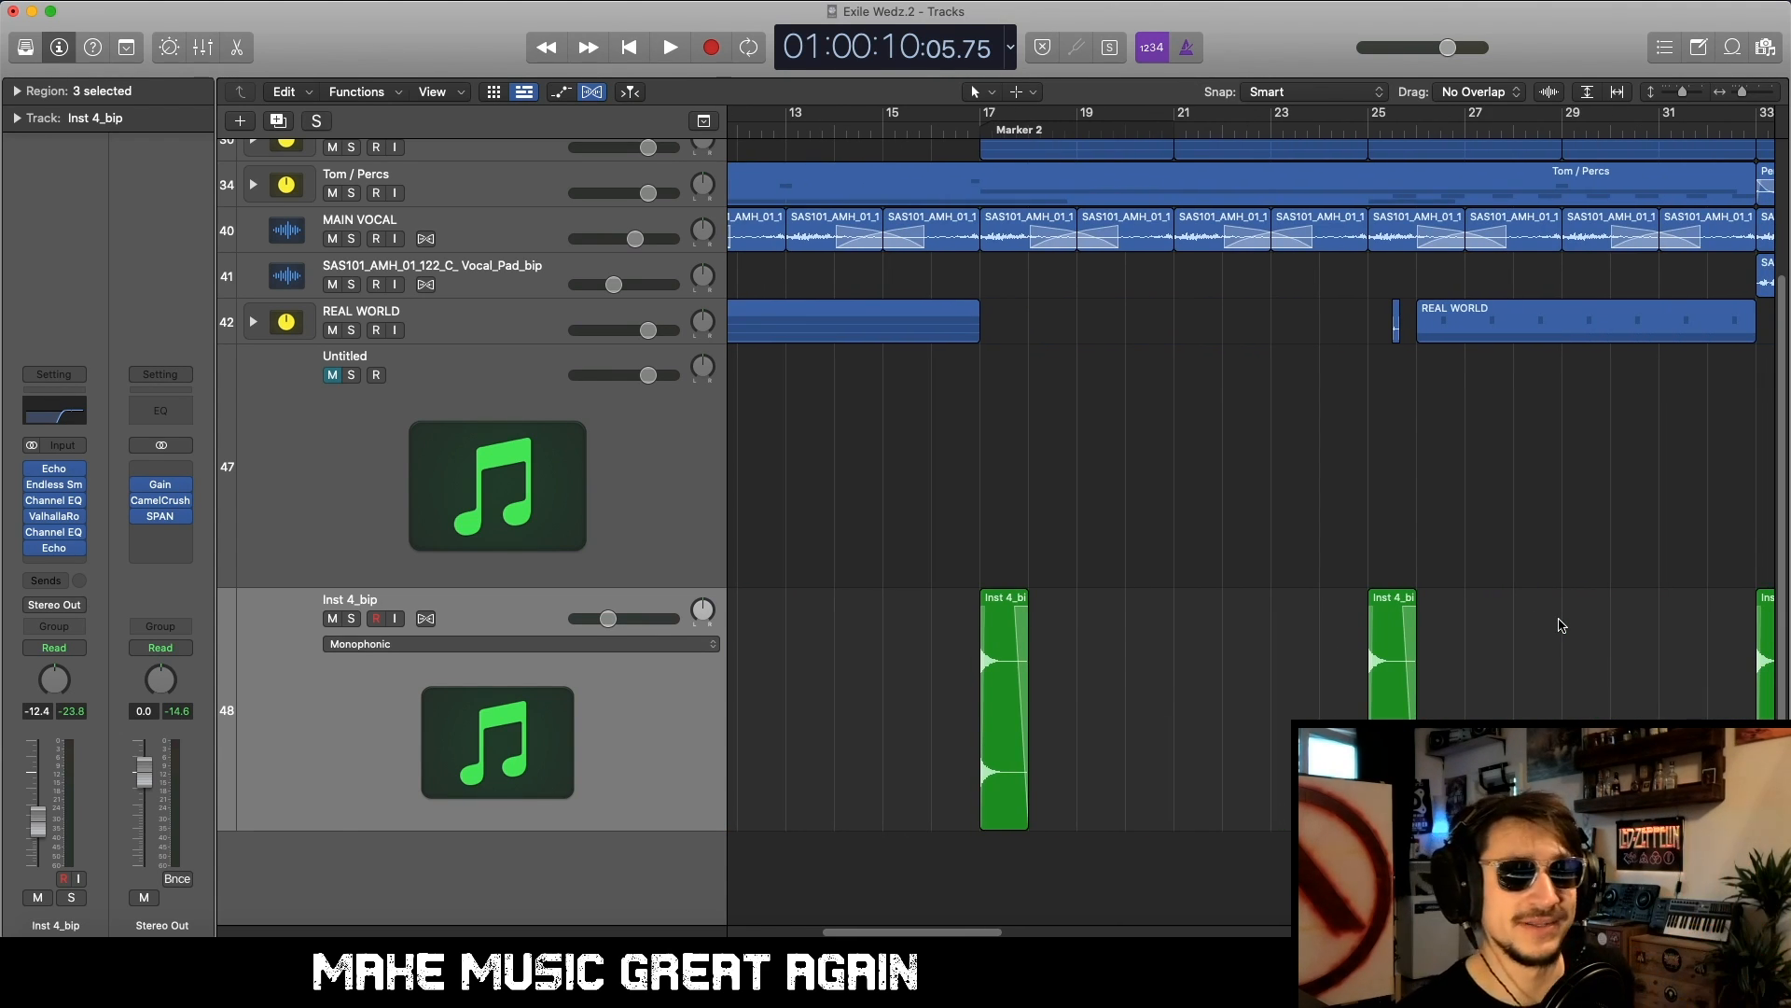
scroll(1561, 625, left, 2)
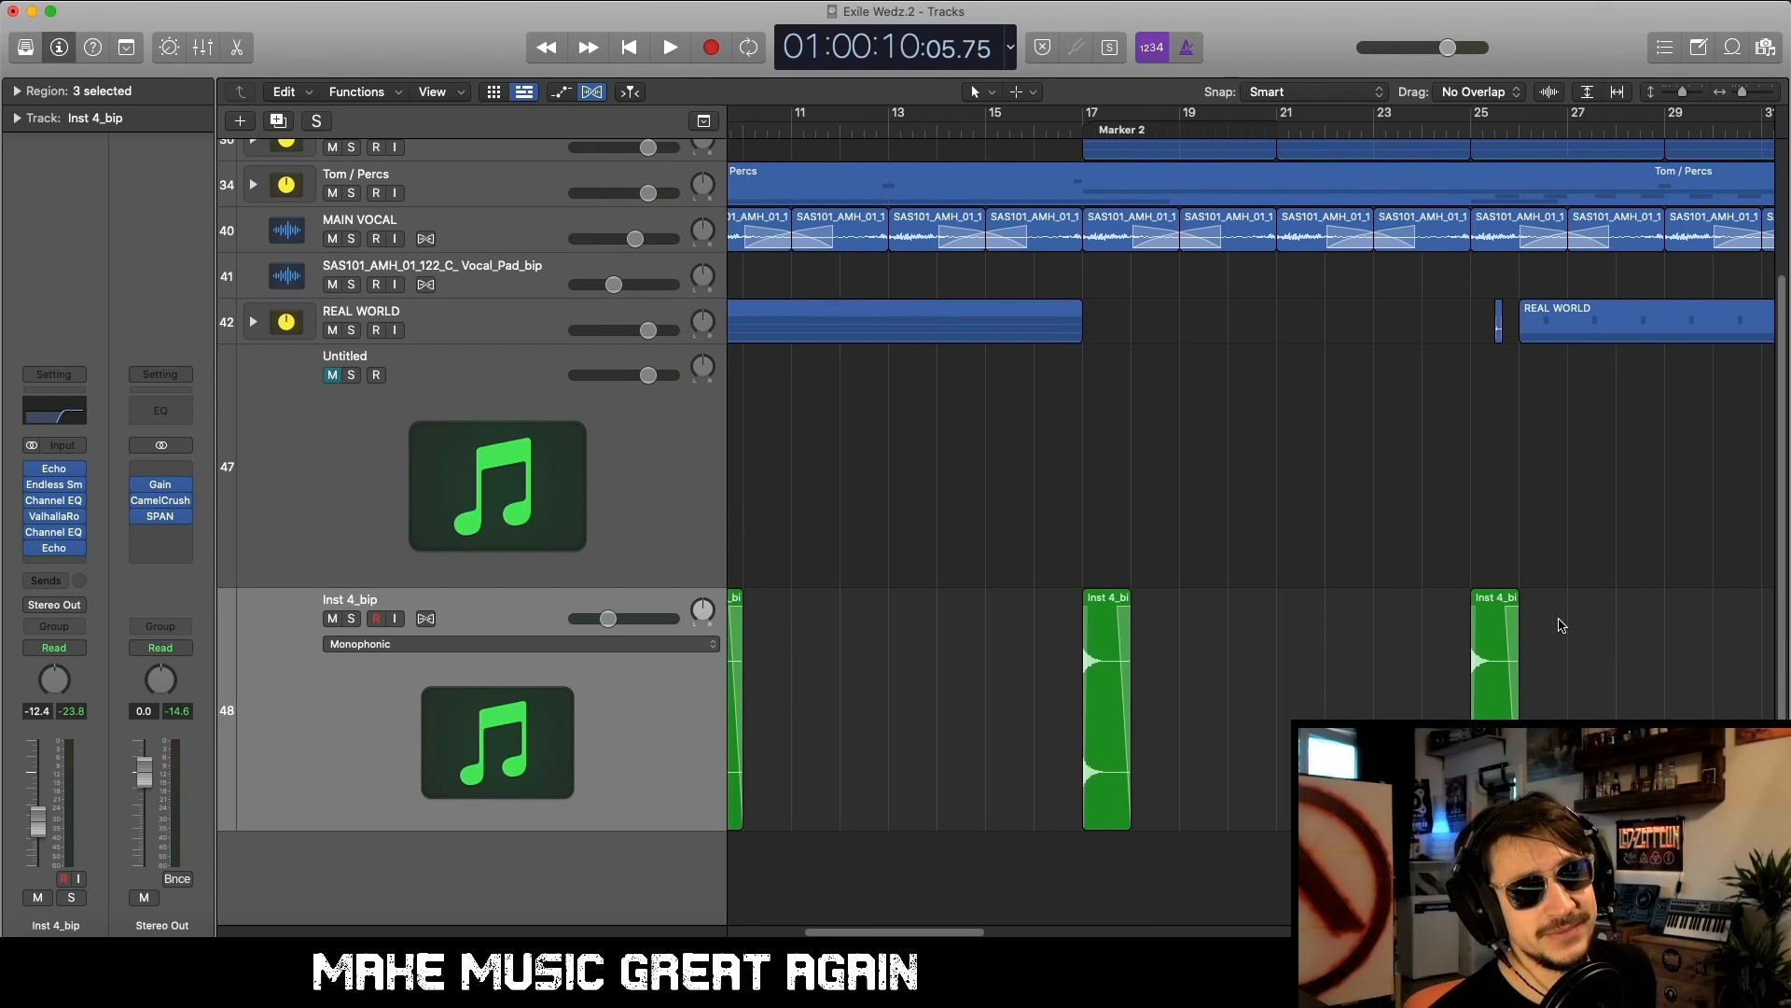